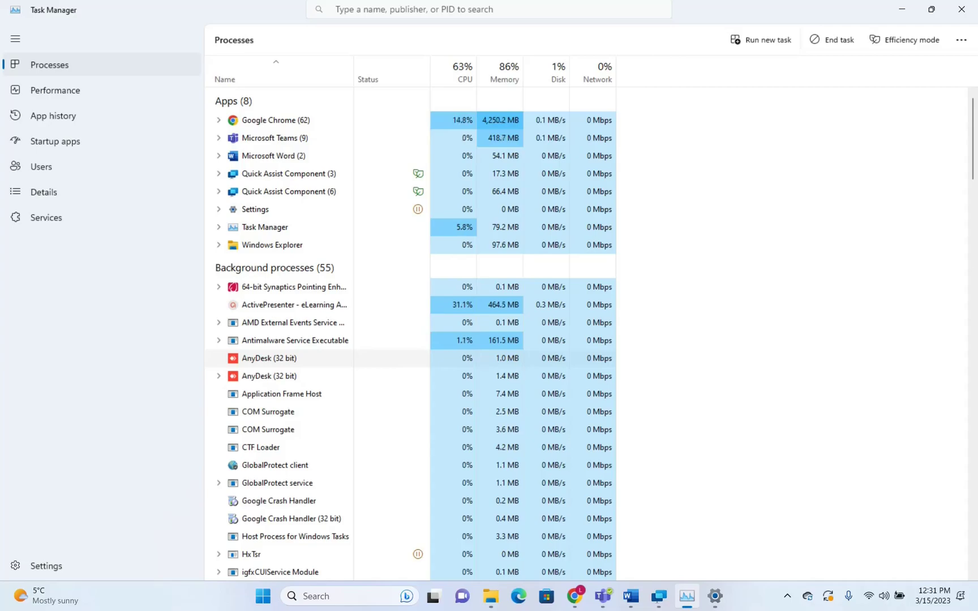
Step: Close Task Manager and relaunch it by searching 'task' in Windows Search
{"action": "left_click", "coordinate": [962, 9]}
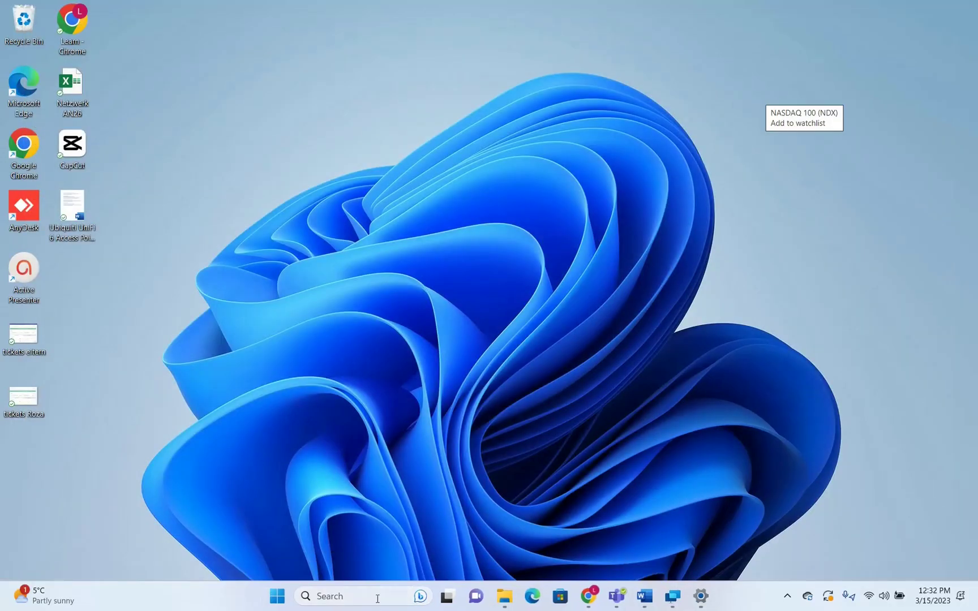
{"action": "left_click", "coordinate": [377, 599]}
{"action": "type", "text": "task"}
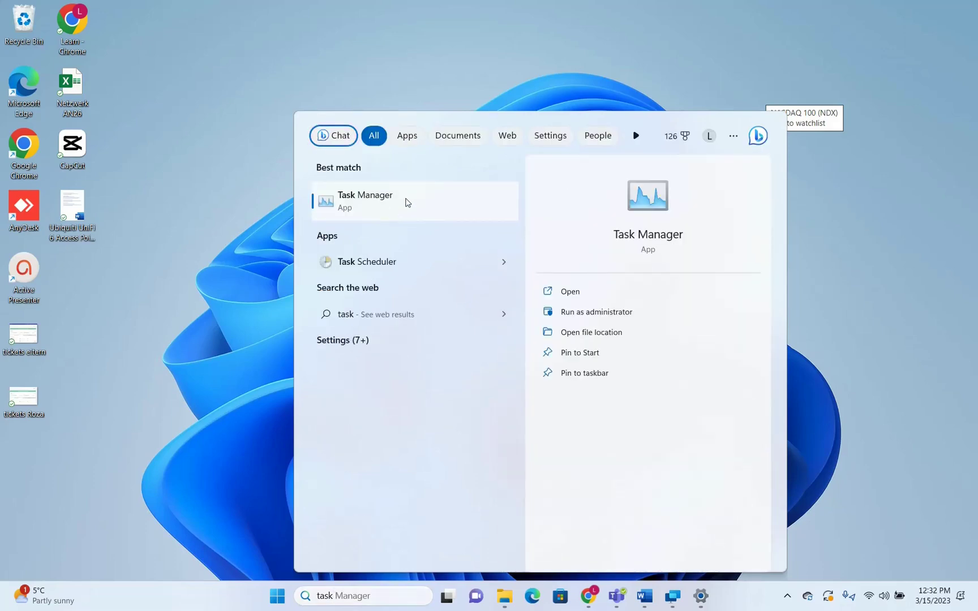
{"action": "left_click", "coordinate": [653, 214]}
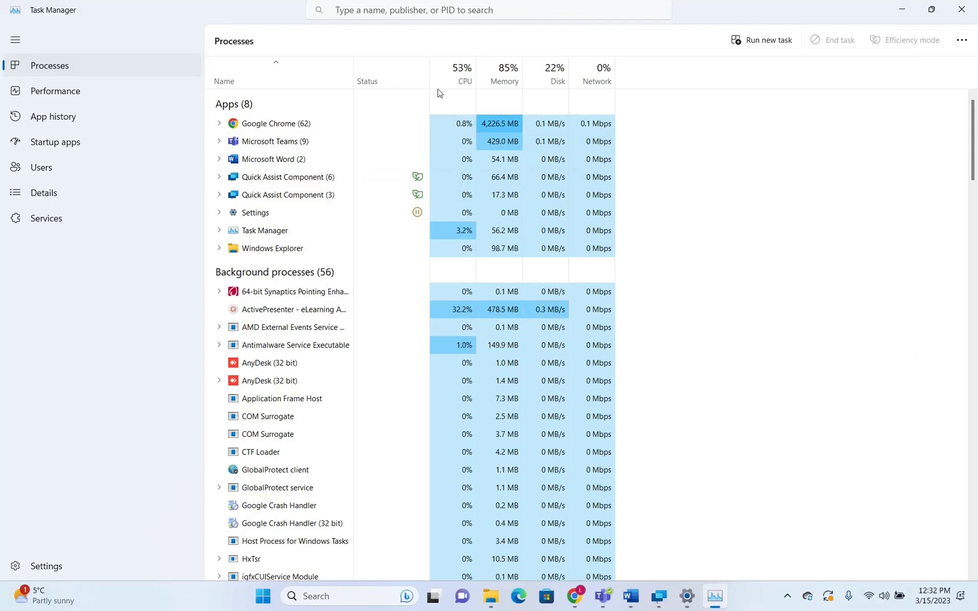
Step: Filter processes by 'team', peek inside both Teams groups, then refilter to 'google chrom'
{"action": "left_click", "coordinate": [403, 13]}
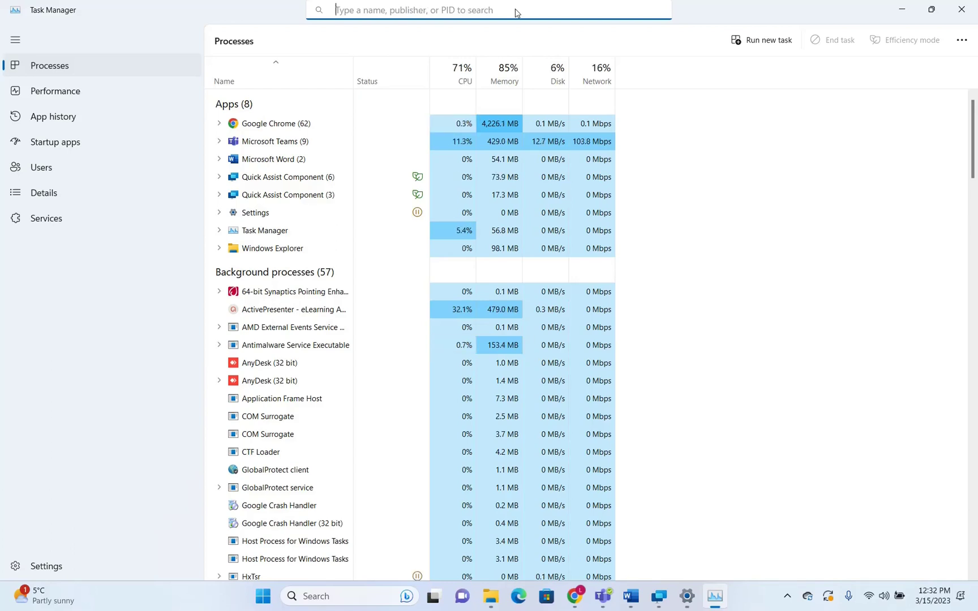
{"action": "type", "text": "teams"}
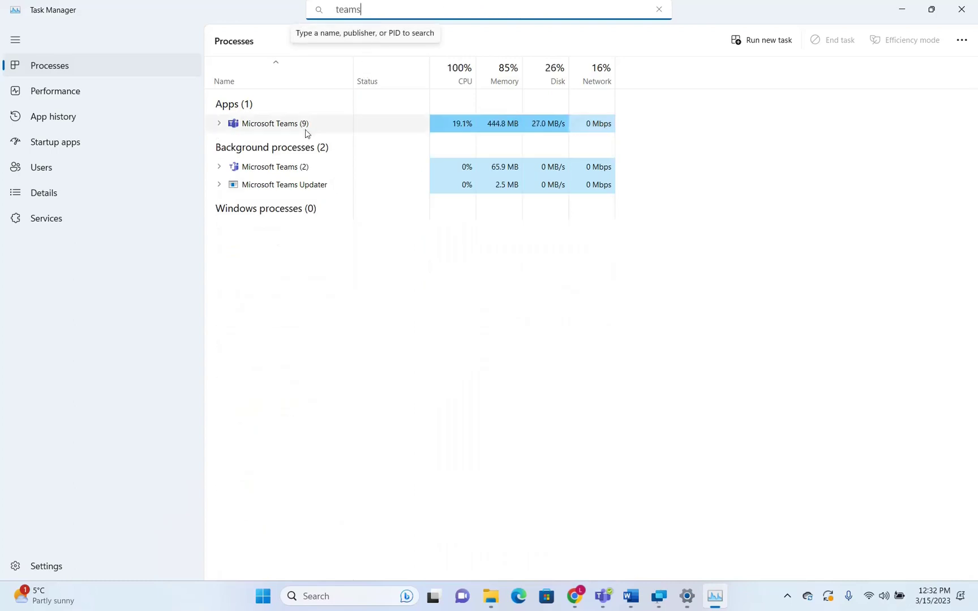
{"action": "left_click", "coordinate": [219, 124]}
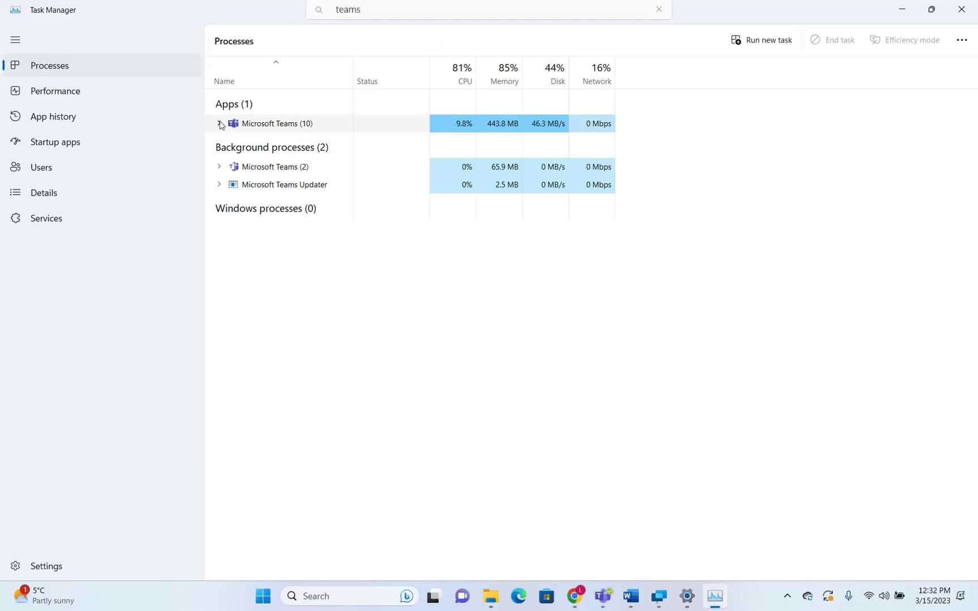
{"action": "left_click", "coordinate": [220, 124]}
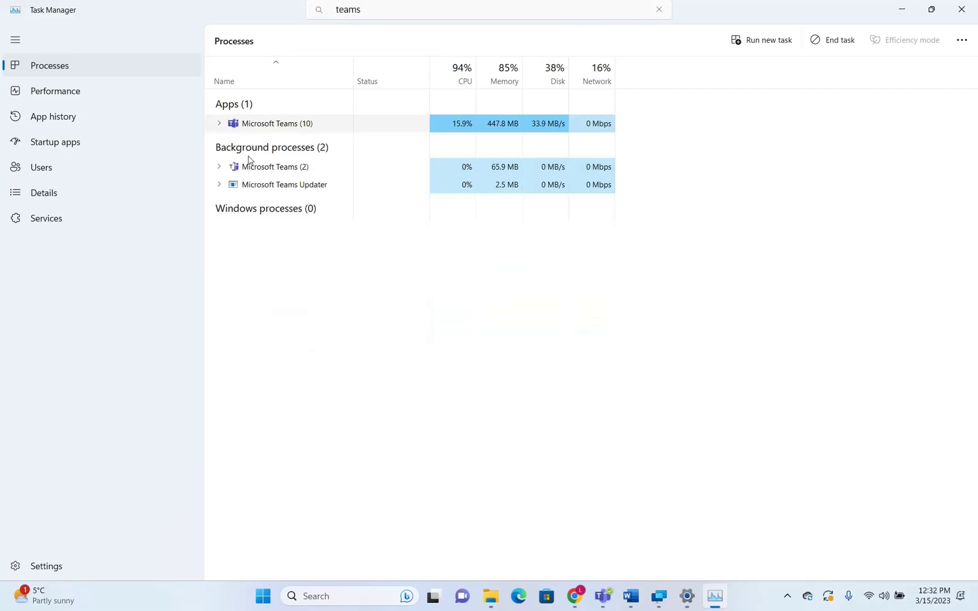
{"action": "left_click", "coordinate": [220, 168]}
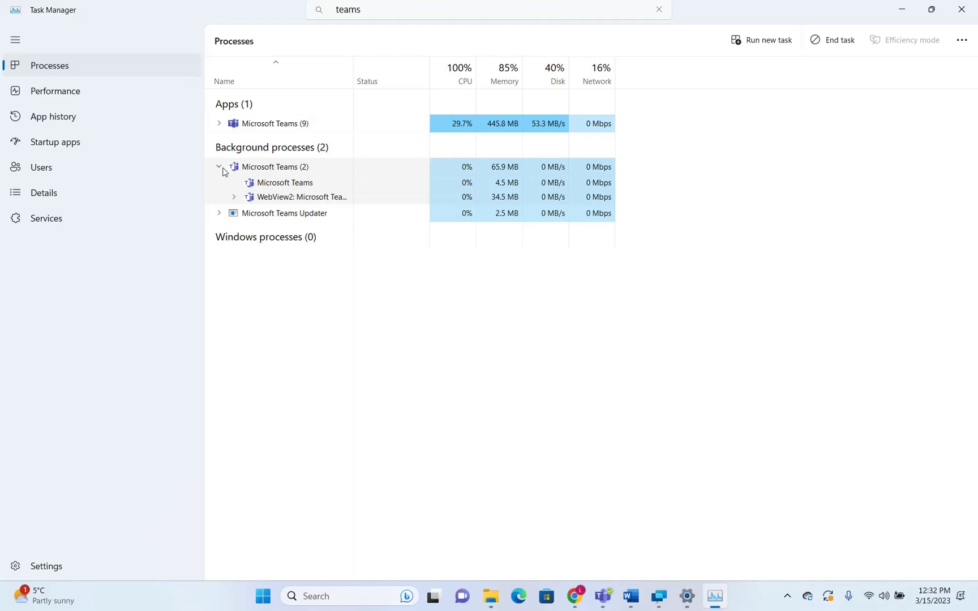
{"action": "left_click", "coordinate": [220, 167]}
{"action": "left_click", "coordinate": [451, 17]}
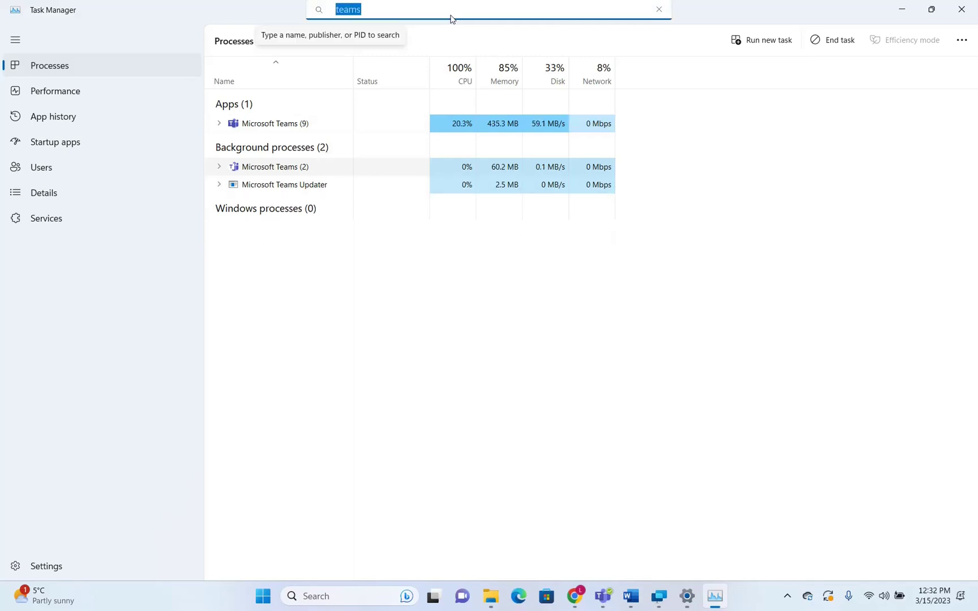
{"action": "type", "text": "google chrom"}
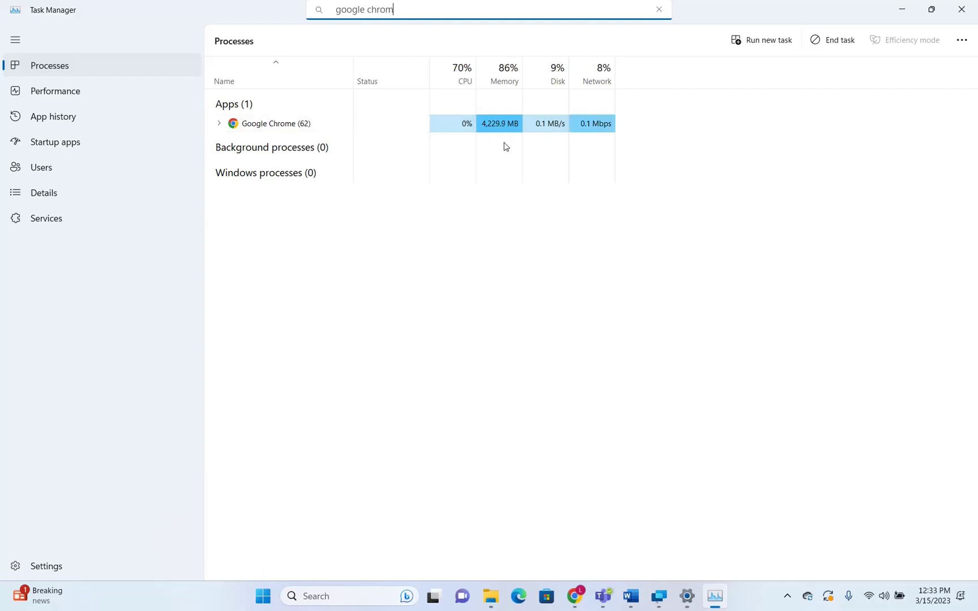
Step: Cycle through Performance, App history, Startup apps and Users, ending on Startup apps with the filter text selected
{"action": "key", "text": "ctrl+a"}
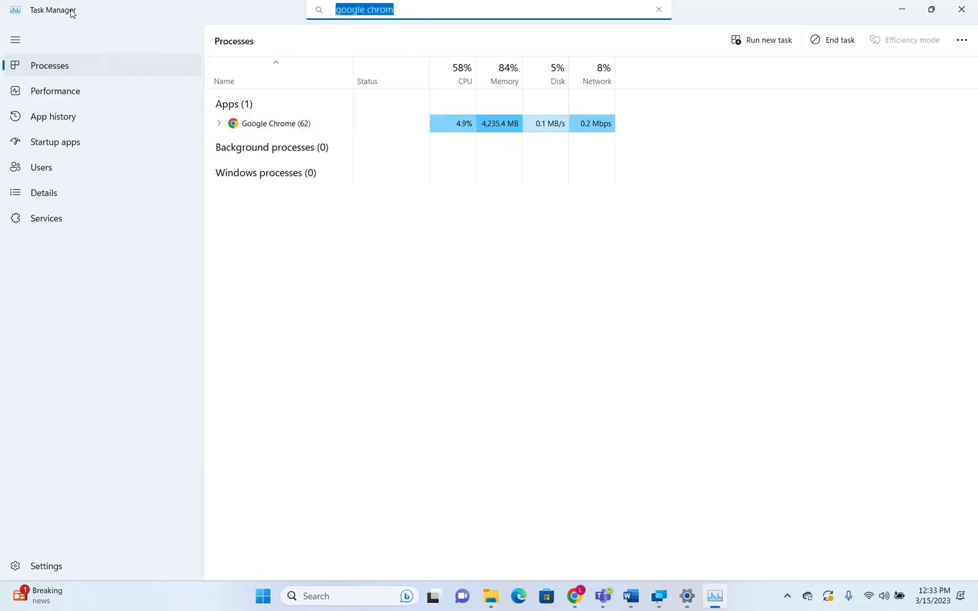
{"action": "left_click", "coordinate": [61, 93]}
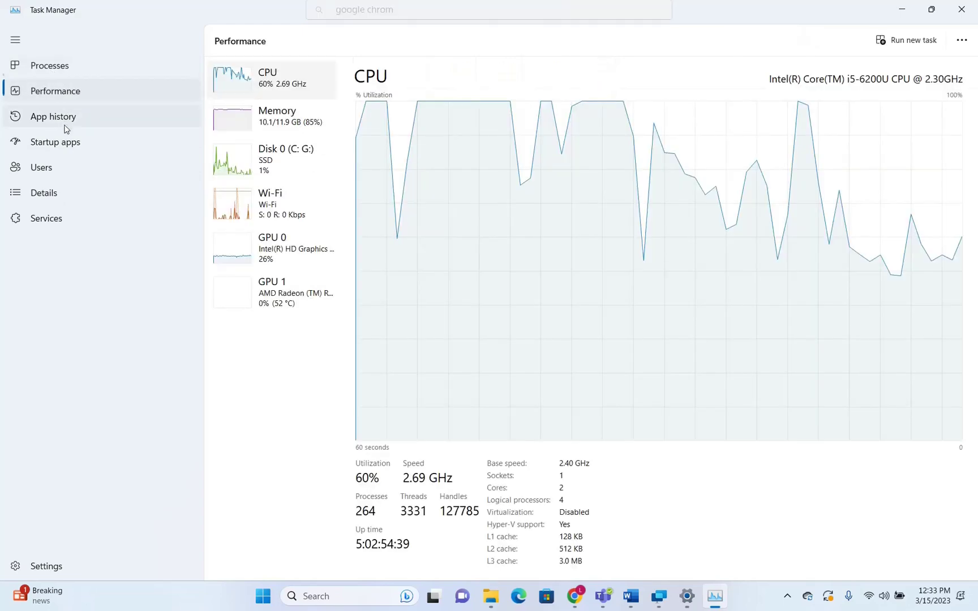
{"action": "left_click", "coordinate": [60, 123]}
{"action": "left_click", "coordinate": [54, 147]}
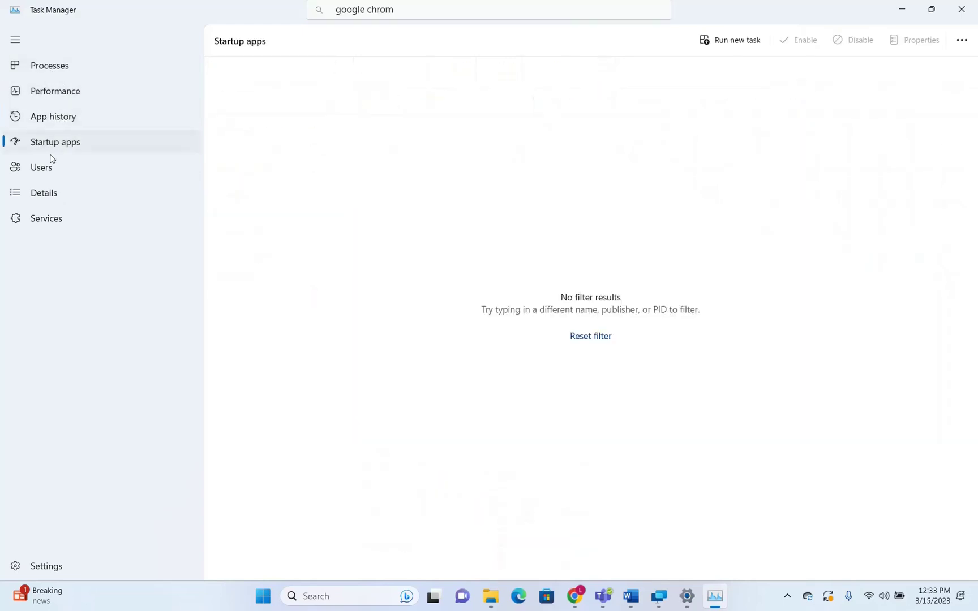
{"action": "left_click", "coordinate": [42, 167]}
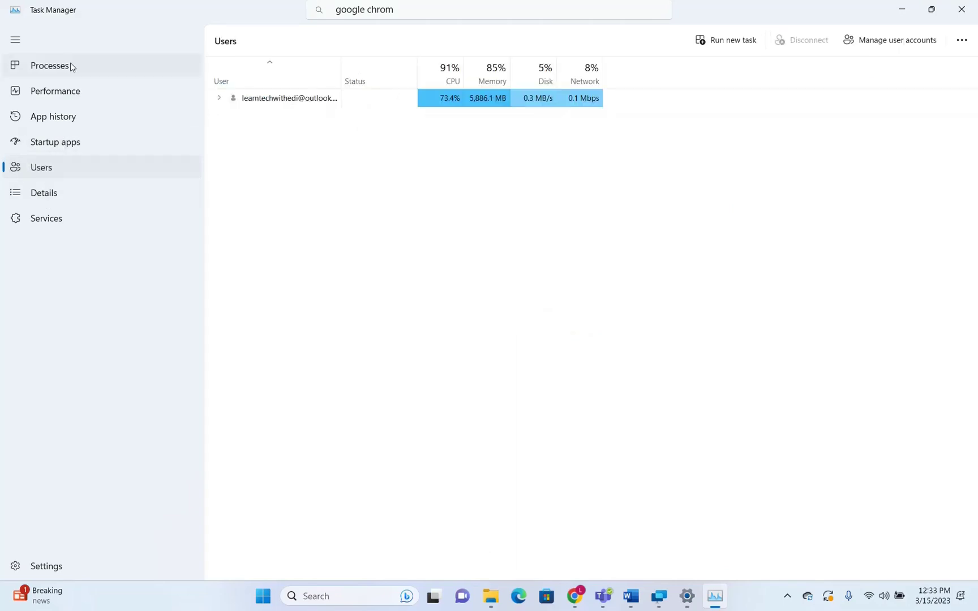
{"action": "left_click", "coordinate": [53, 117]}
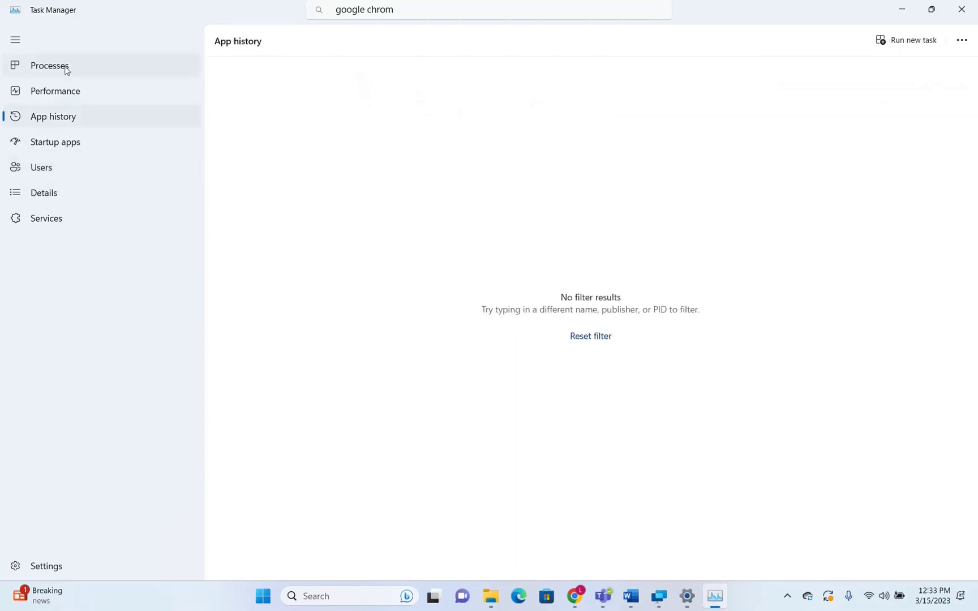
{"action": "left_click", "coordinate": [67, 98]}
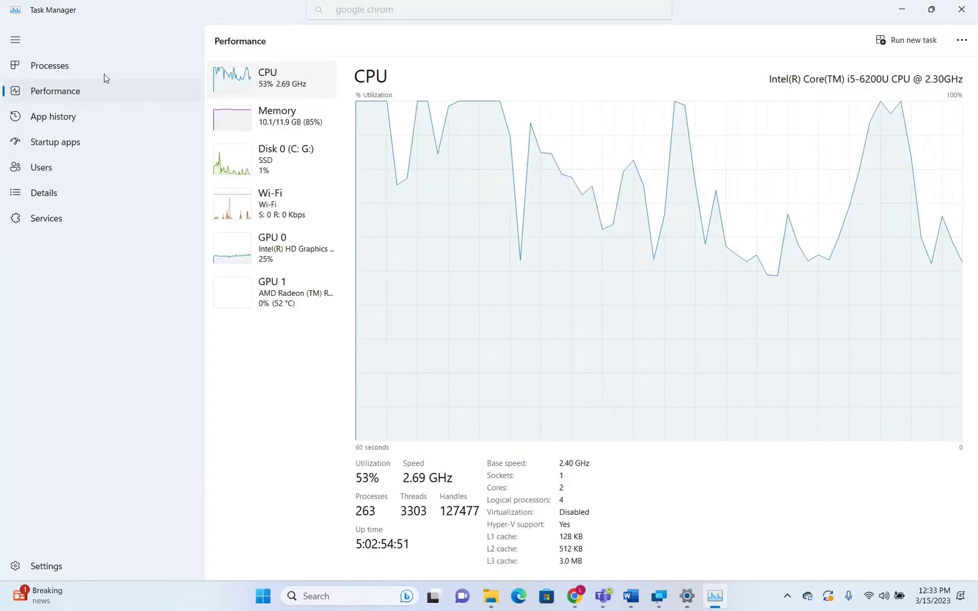
{"action": "left_click", "coordinate": [58, 129]}
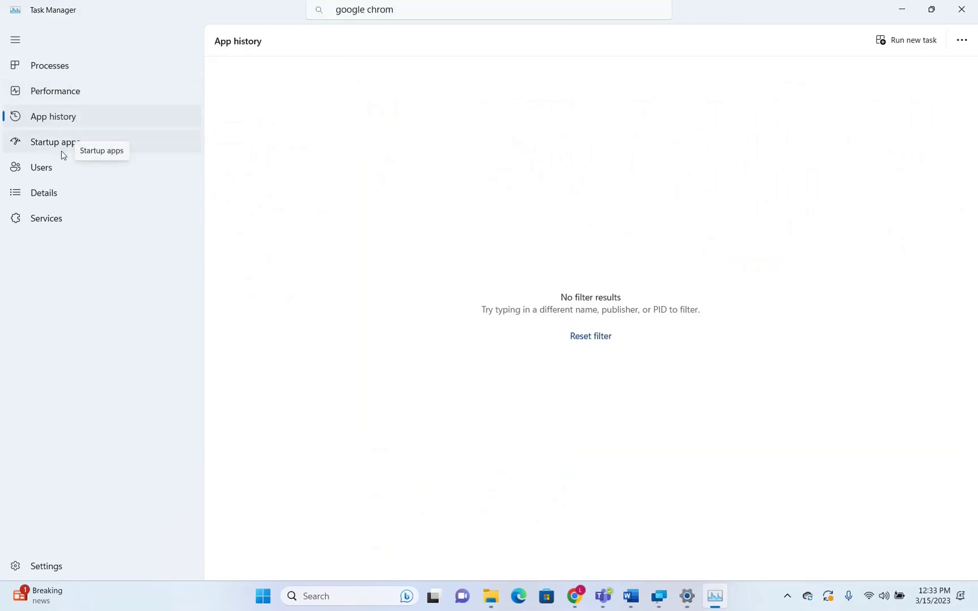
{"action": "left_click", "coordinate": [61, 150]}
{"action": "left_click", "coordinate": [442, 10]}
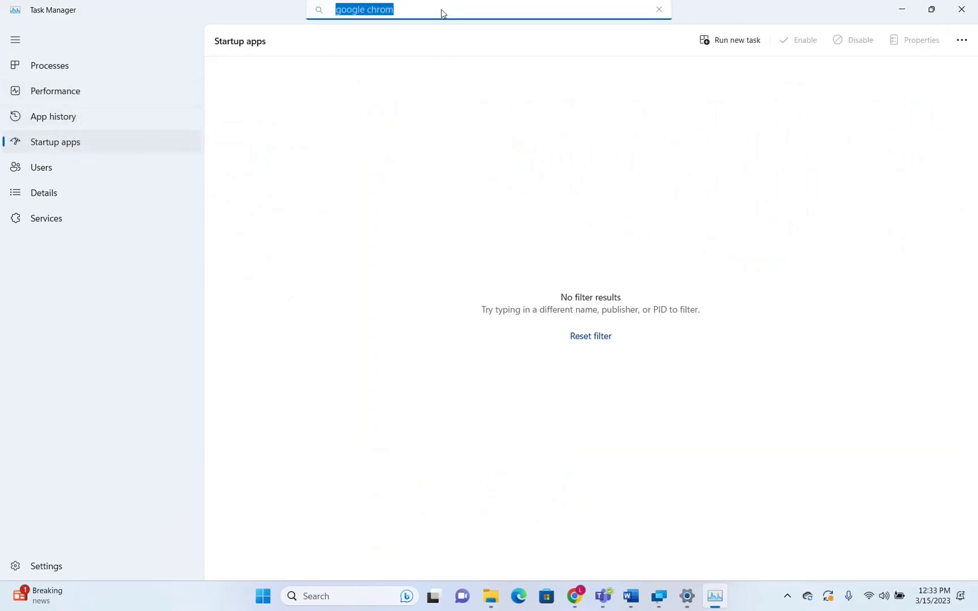
Step: Clear the filter and view Cortana's startup actions without enabling it, then return to Startup apps
{"action": "key", "text": "BackSpace"}
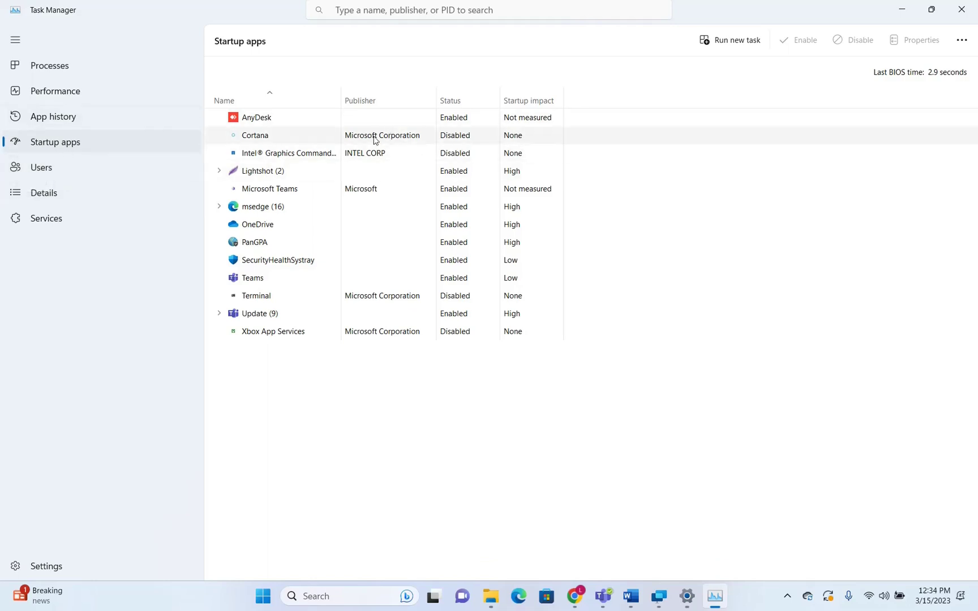
{"action": "left_click", "coordinate": [266, 135]}
{"action": "right_click", "coordinate": [268, 137]}
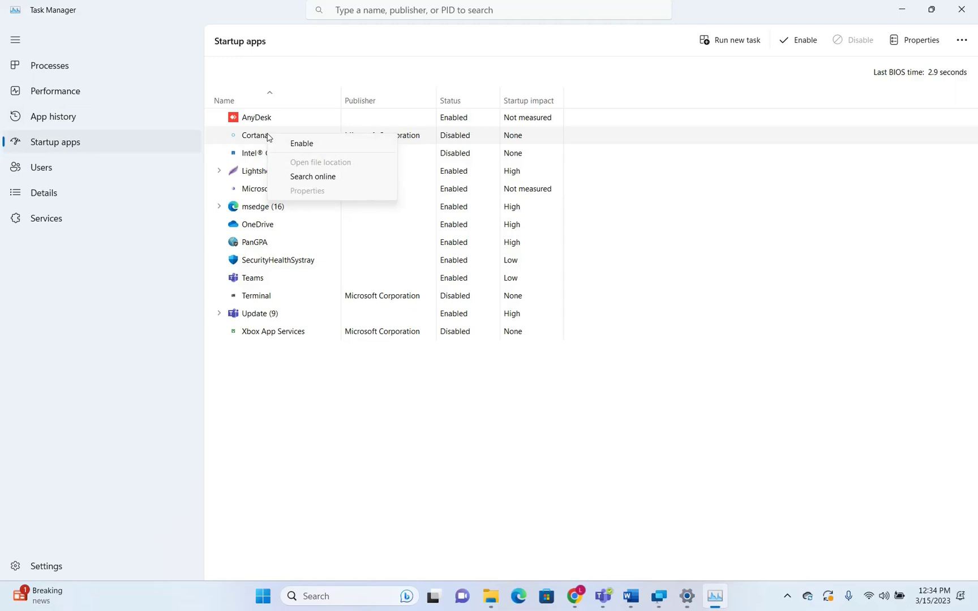
{"action": "left_click", "coordinate": [478, 157]}
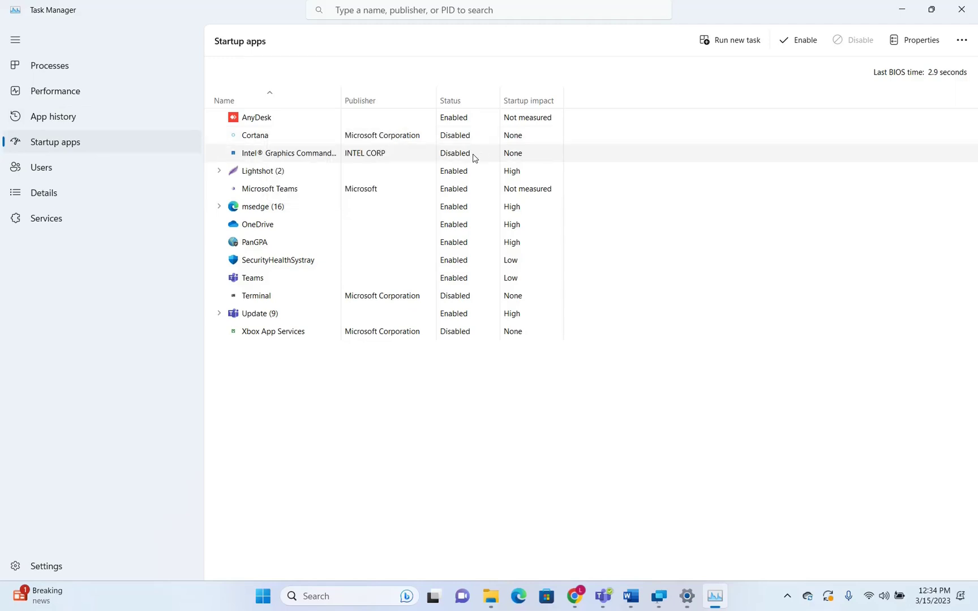
{"action": "left_click", "coordinate": [40, 172]}
{"action": "left_click", "coordinate": [67, 146]}
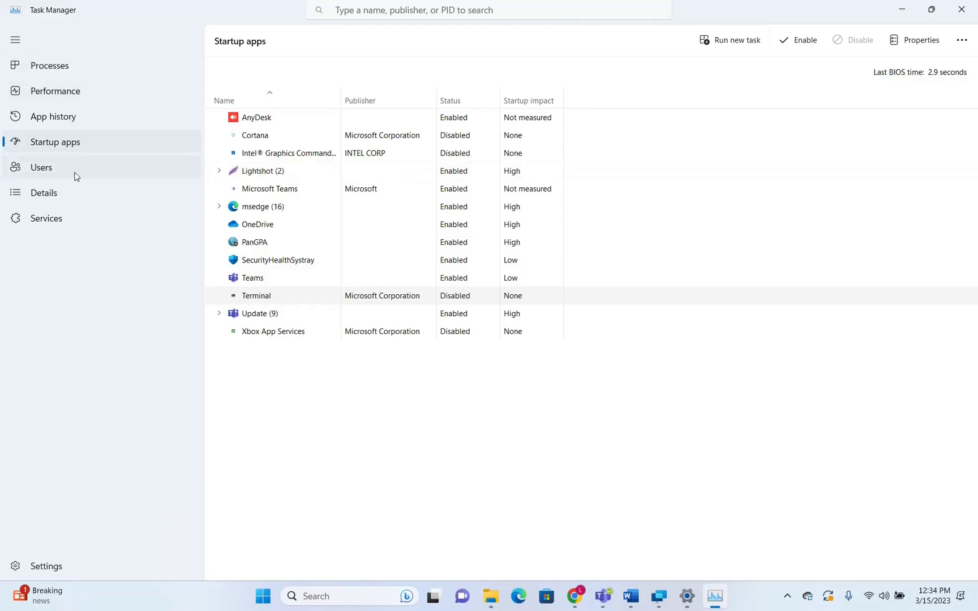
Step: Restart the AnyDesk service from the Services page
{"action": "left_click", "coordinate": [59, 223]}
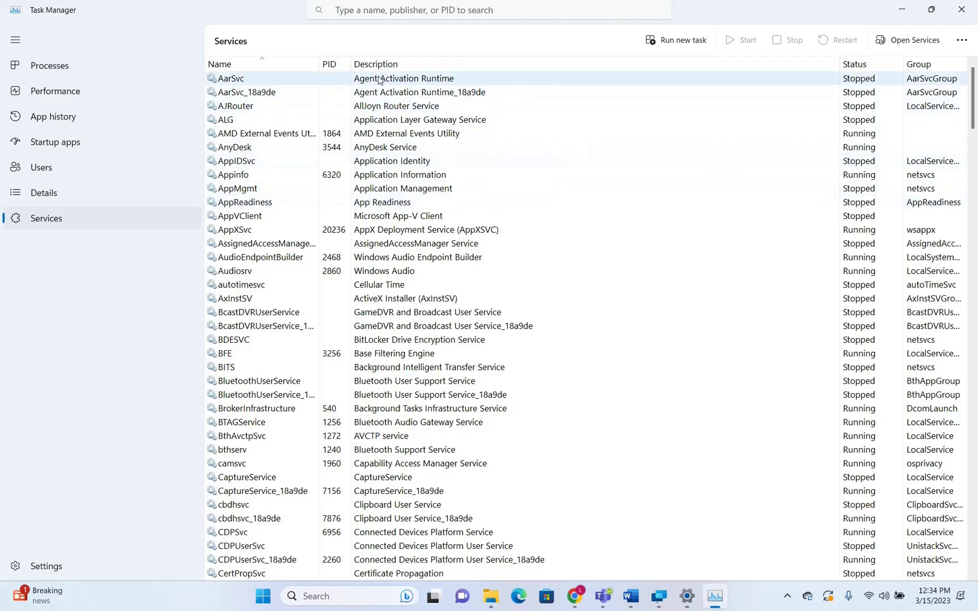
{"action": "left_click", "coordinate": [403, 149]}
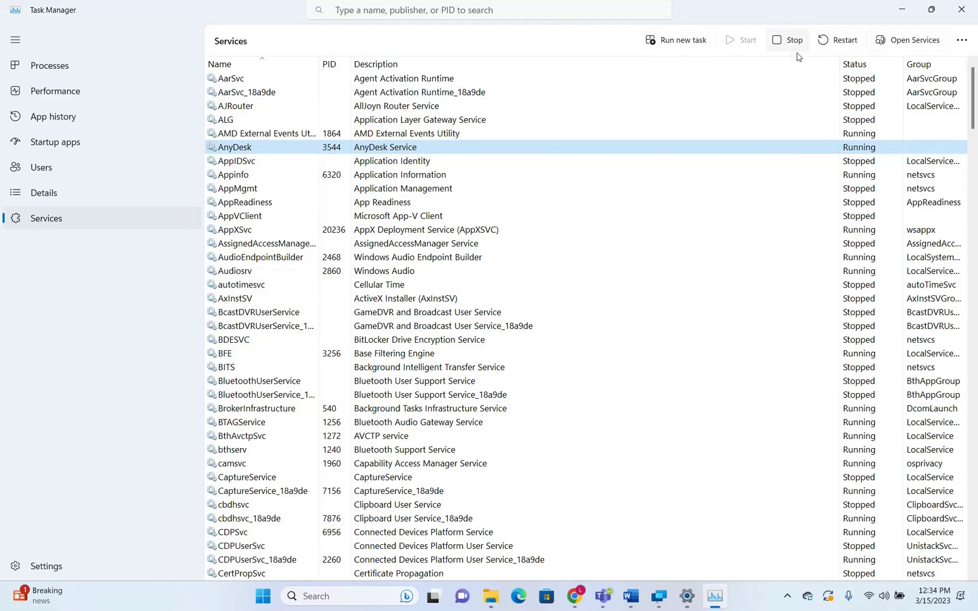
{"action": "left_click", "coordinate": [846, 44]}
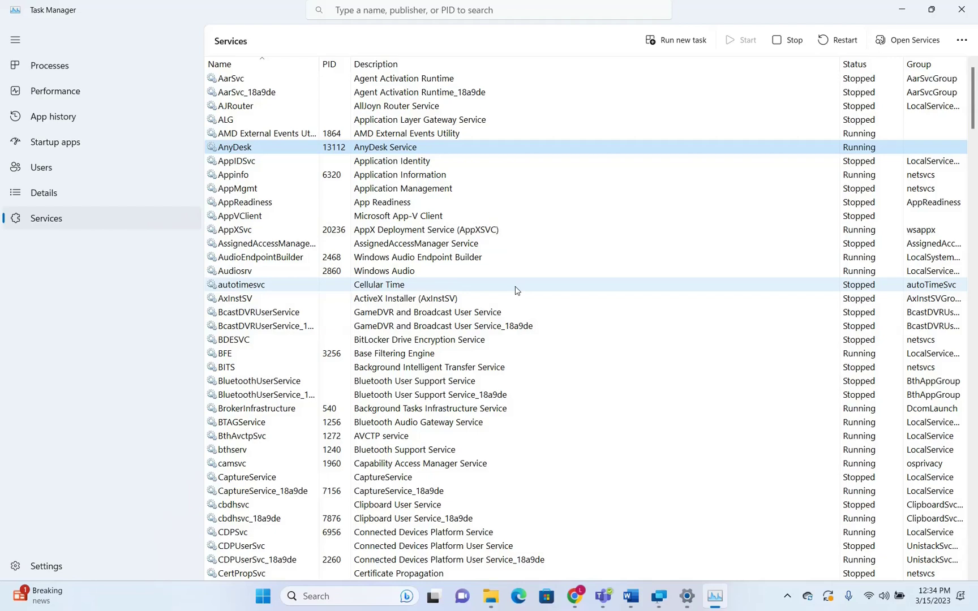
Step: Start the stopped AarSvc_18a9de service
{"action": "scroll", "coordinate": [516, 290], "scroll_direction": "down", "scroll_amount": 5}
{"action": "scroll", "coordinate": [456, 294], "scroll_direction": "up", "scroll_amount": 5}
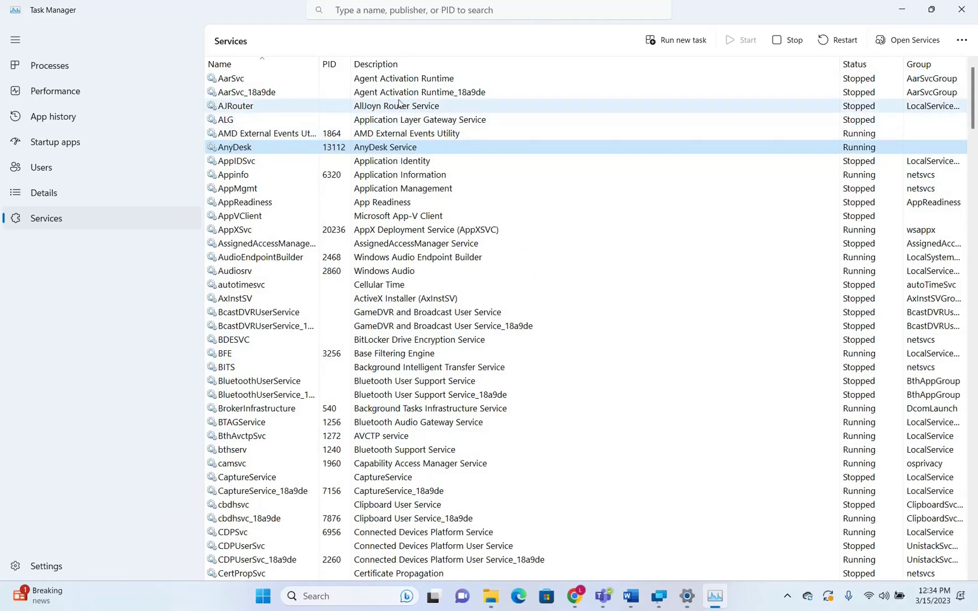
{"action": "left_click", "coordinate": [419, 93]}
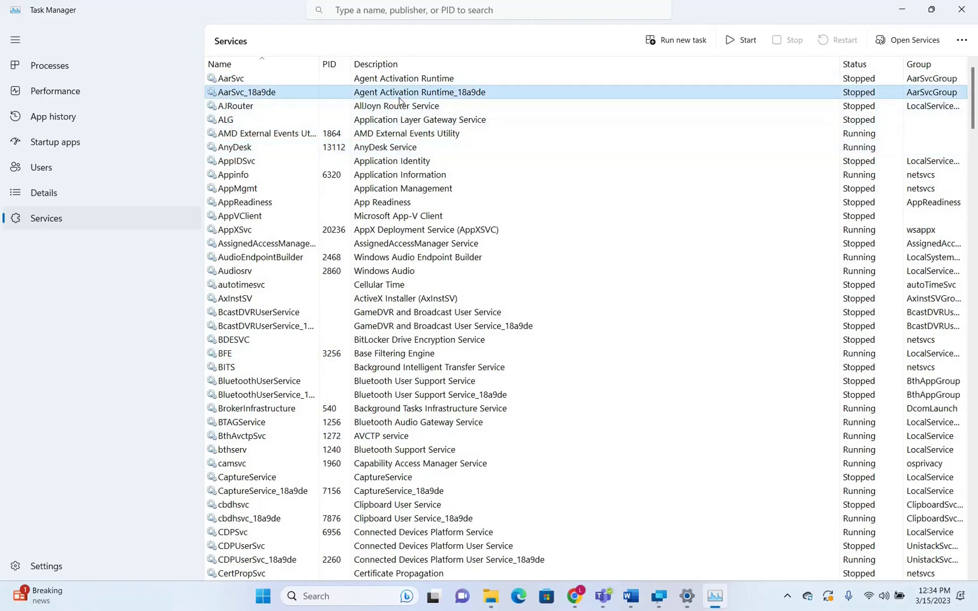
{"action": "left_click", "coordinate": [743, 40]}
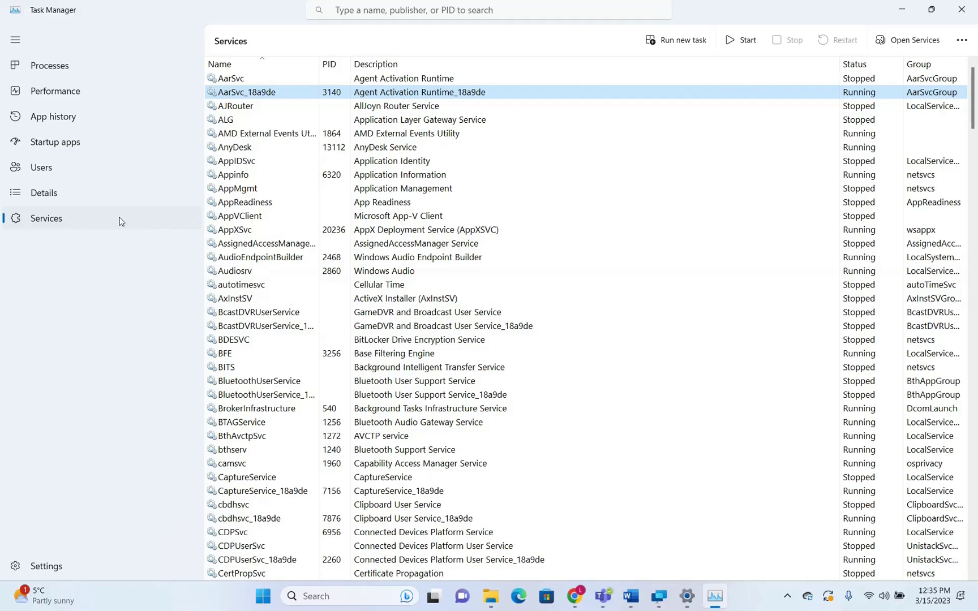
Step: Turn on Efficiency mode for AnyDesk (32 bit) in Processes and confirm it
{"action": "left_click", "coordinate": [59, 98]}
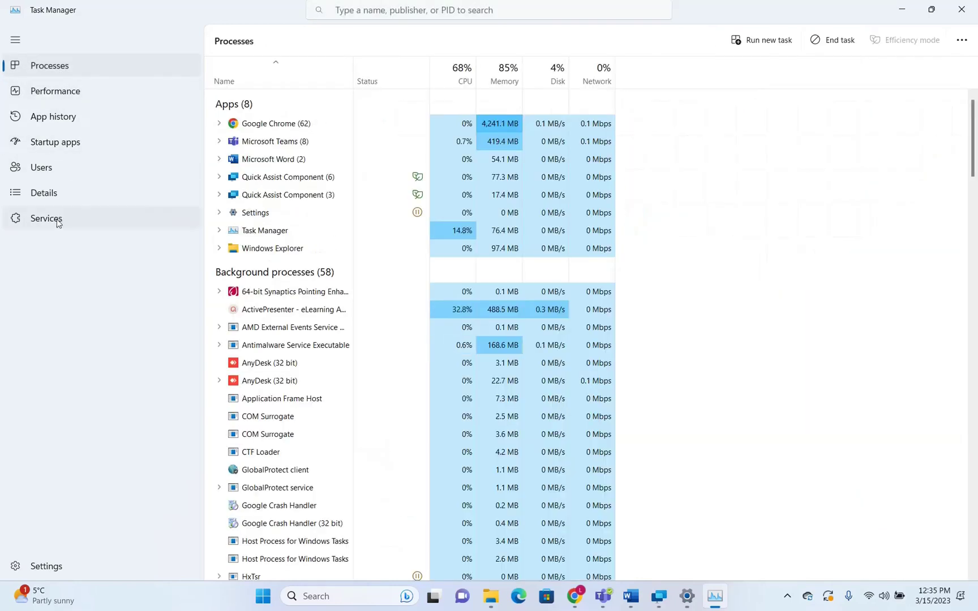
{"action": "left_click", "coordinate": [59, 219]}
{"action": "left_click", "coordinate": [59, 66]}
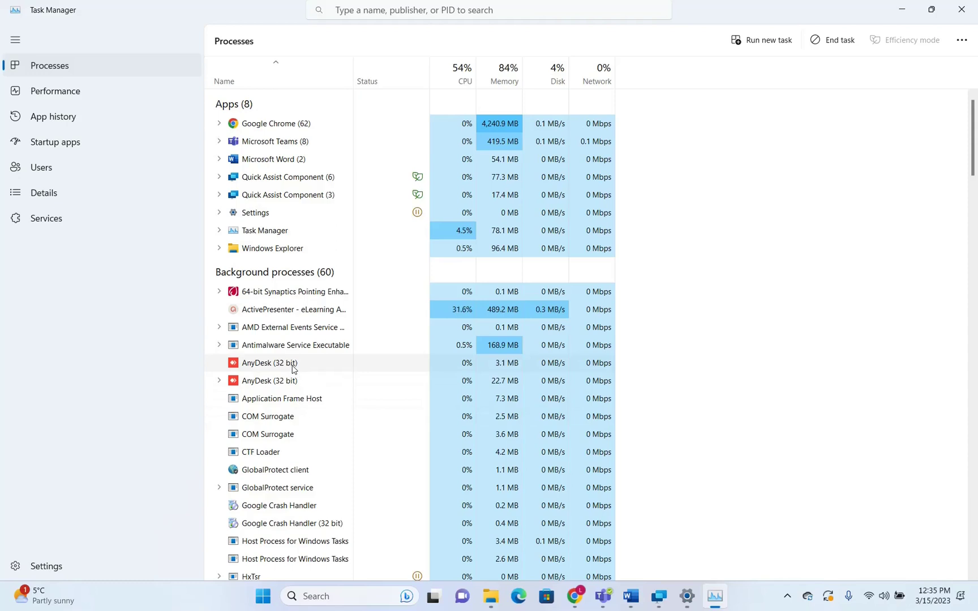
{"action": "scroll", "coordinate": [374, 333], "scroll_direction": "down", "scroll_amount": 1}
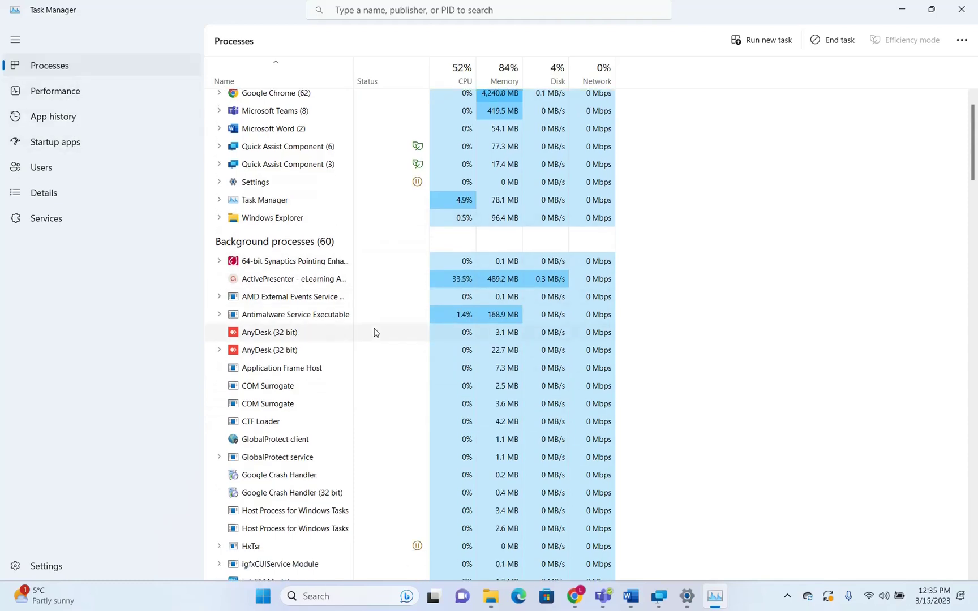
{"action": "left_click", "coordinate": [284, 338]}
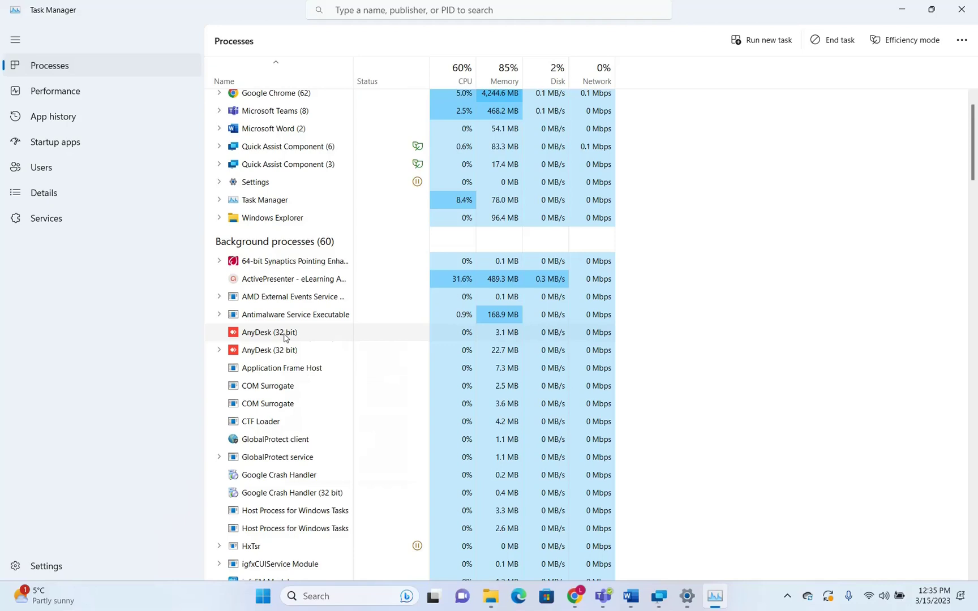
{"action": "right_click", "coordinate": [285, 338]}
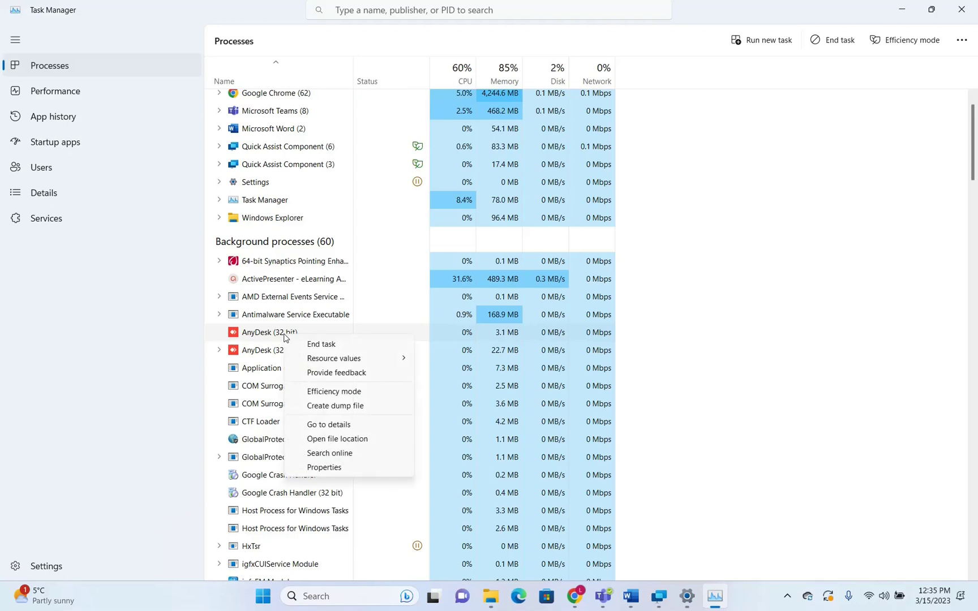
{"action": "left_click", "coordinate": [371, 396]}
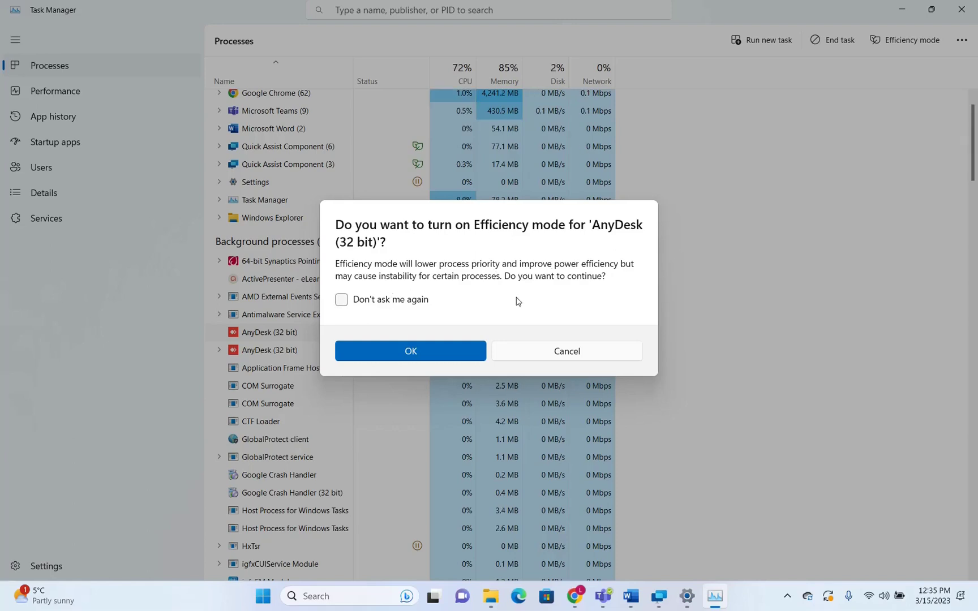
{"action": "left_click", "coordinate": [406, 350]}
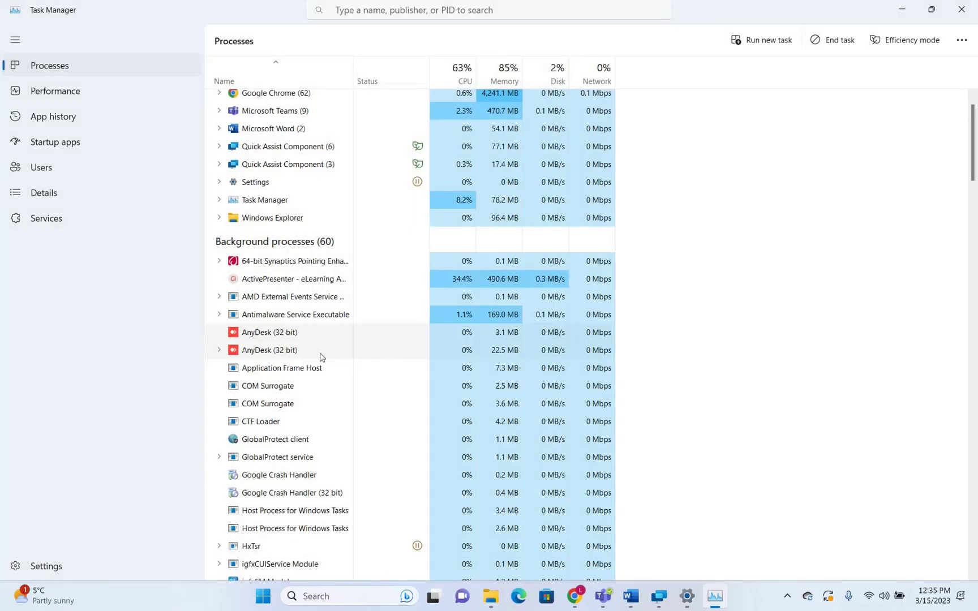
Step: Turn Efficiency mode back off for AnyDesk (32 bit)
{"action": "mouse_move", "coordinate": [412, 337]}
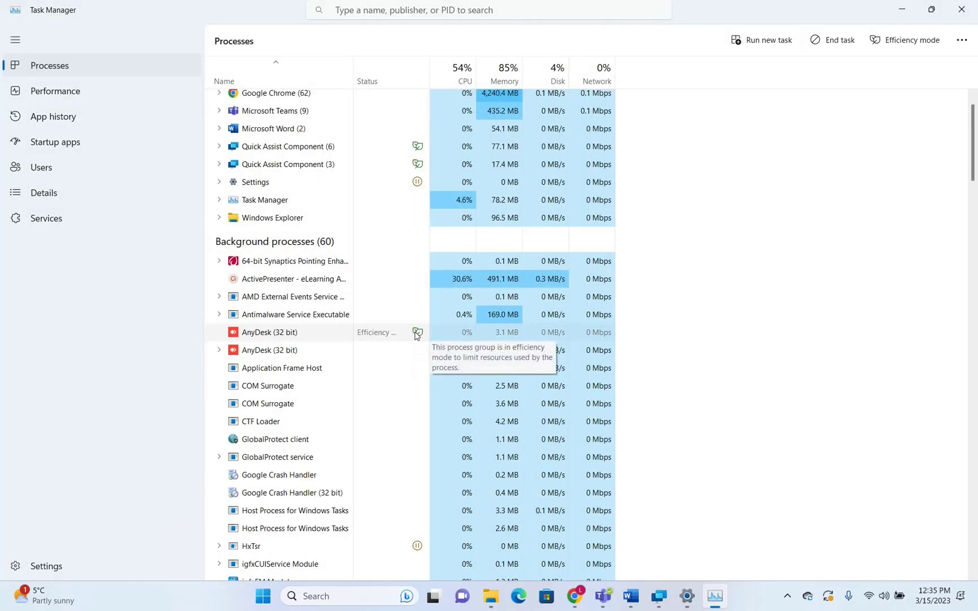
{"action": "right_click", "coordinate": [292, 337]}
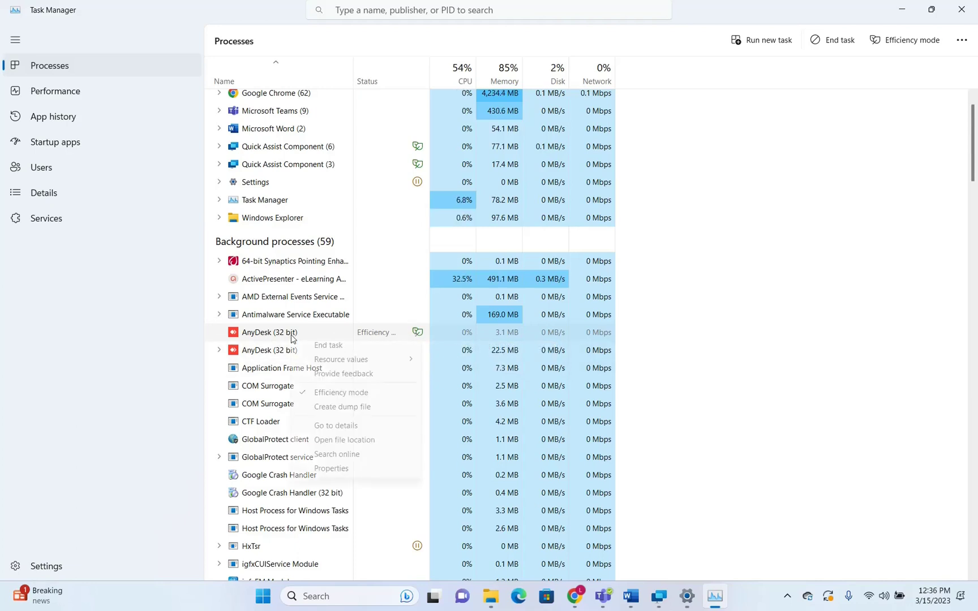
{"action": "left_click", "coordinate": [320, 394]}
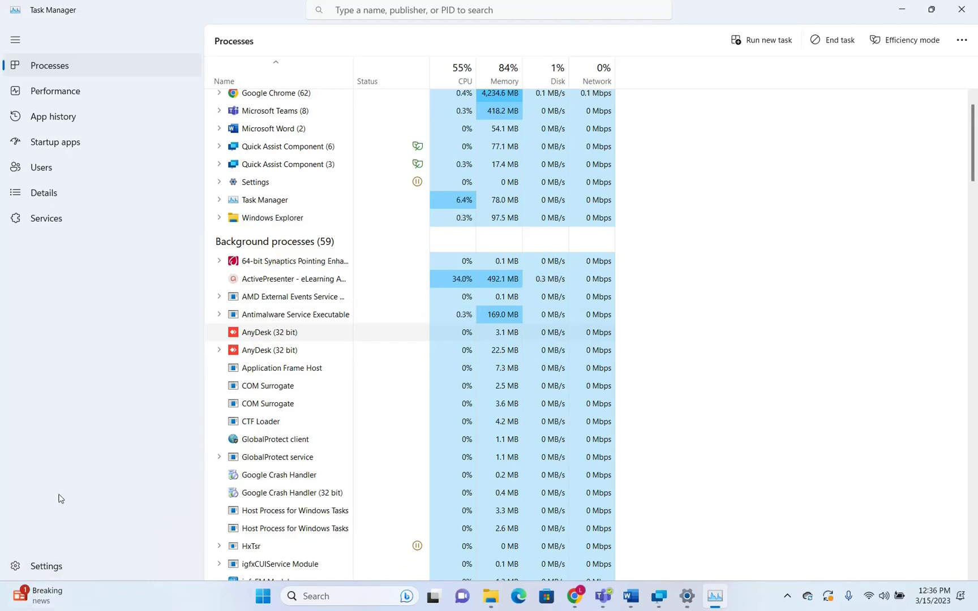
Step: Try the Light and Dark themes, then set the theme back to Use system setting
{"action": "left_click", "coordinate": [44, 563]}
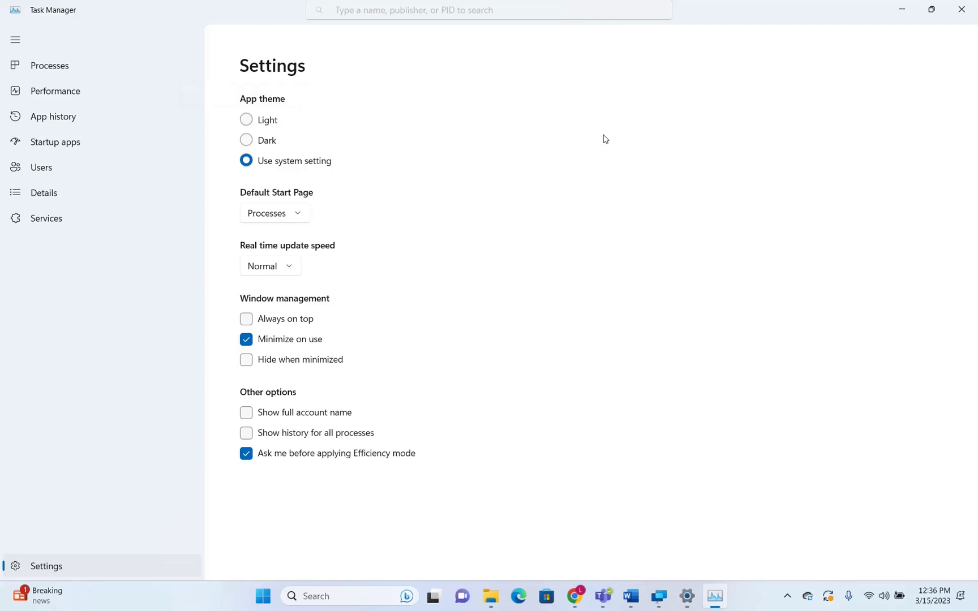
{"action": "left_click", "coordinate": [246, 120]}
{"action": "left_click", "coordinate": [246, 140]}
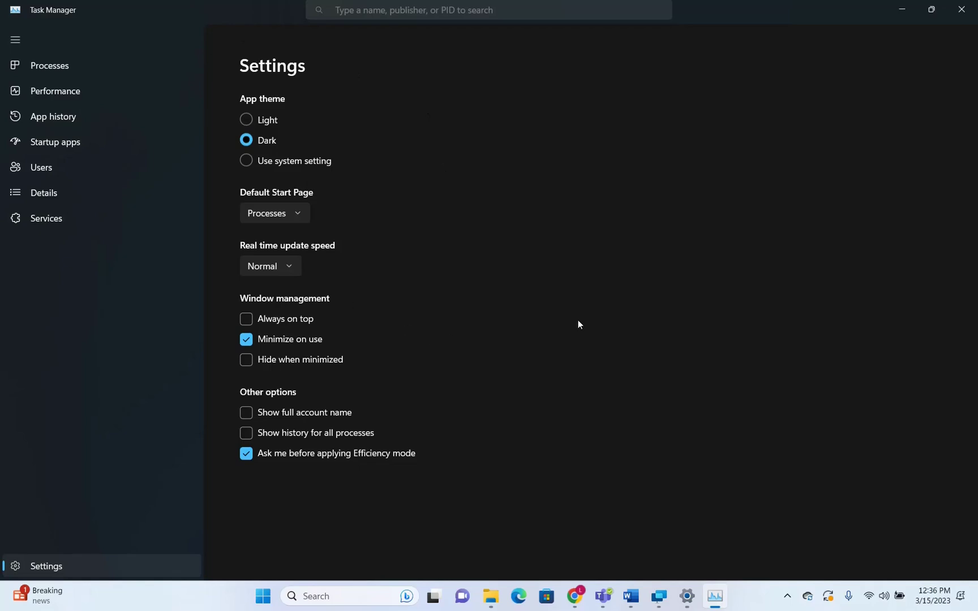
{"action": "left_click", "coordinate": [927, 11]}
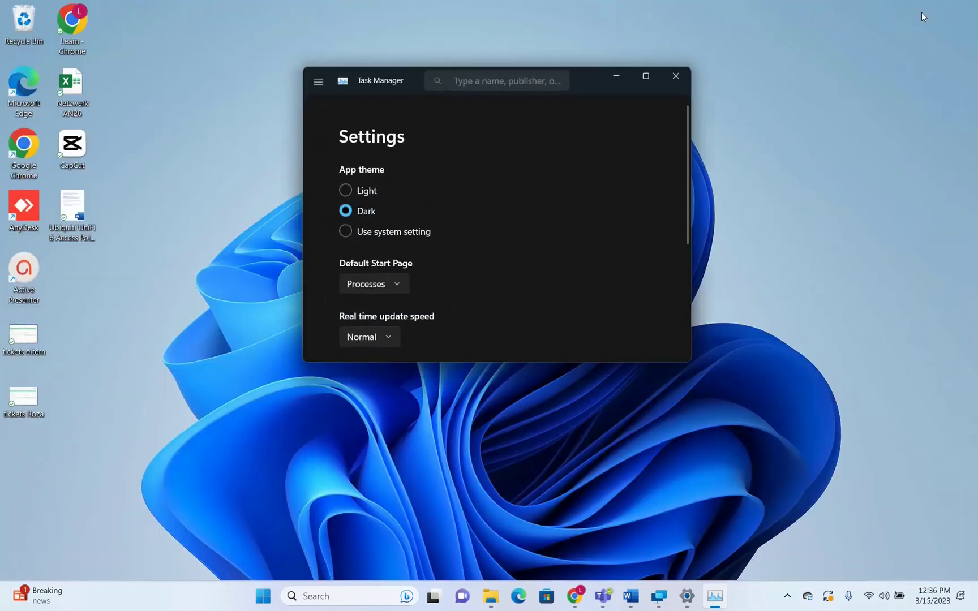
{"action": "left_click", "coordinate": [645, 78]}
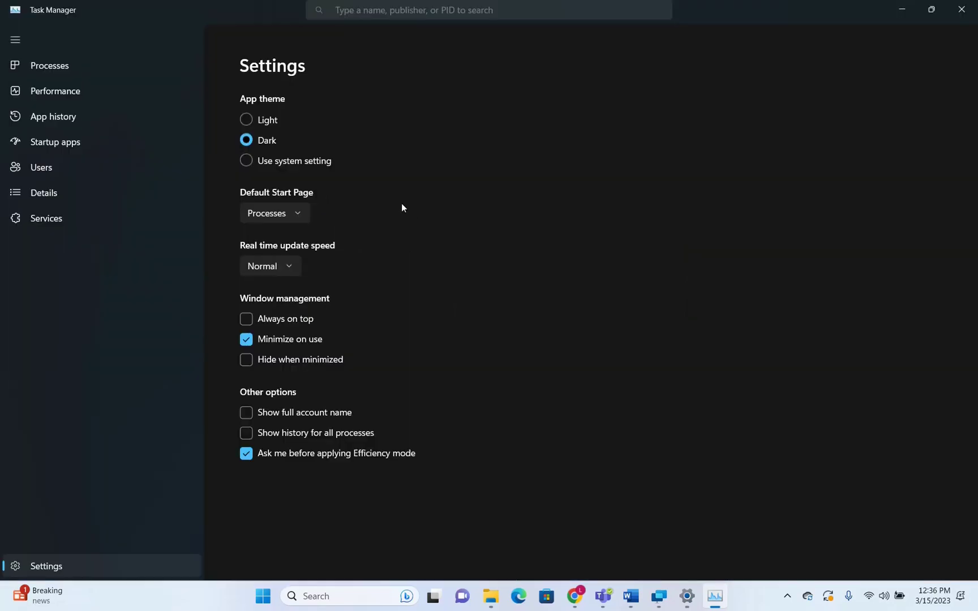
{"action": "left_click", "coordinate": [247, 161]}
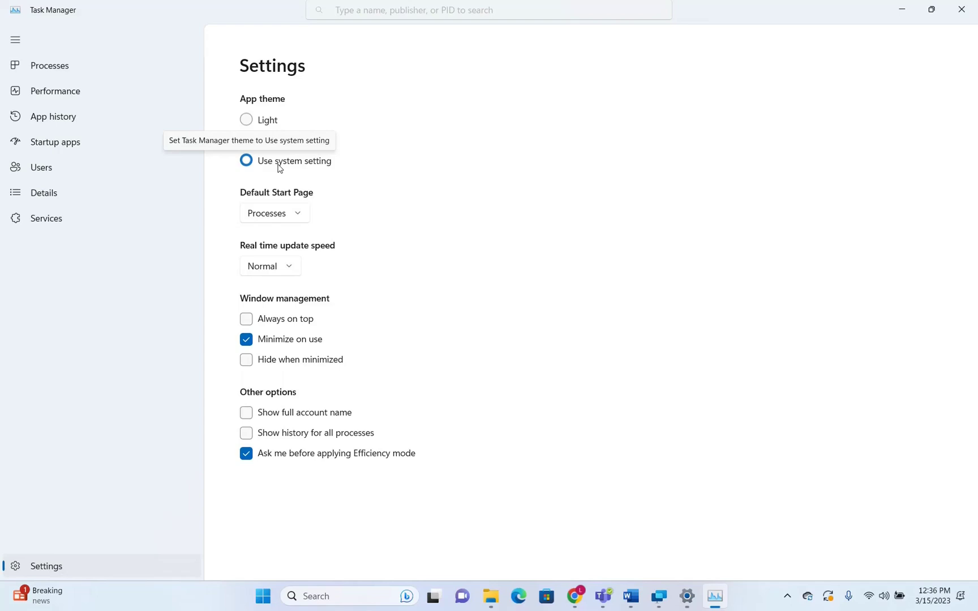
Step: Set the Default Start Page to Performance and close Task Manager
{"action": "left_click", "coordinate": [293, 221]}
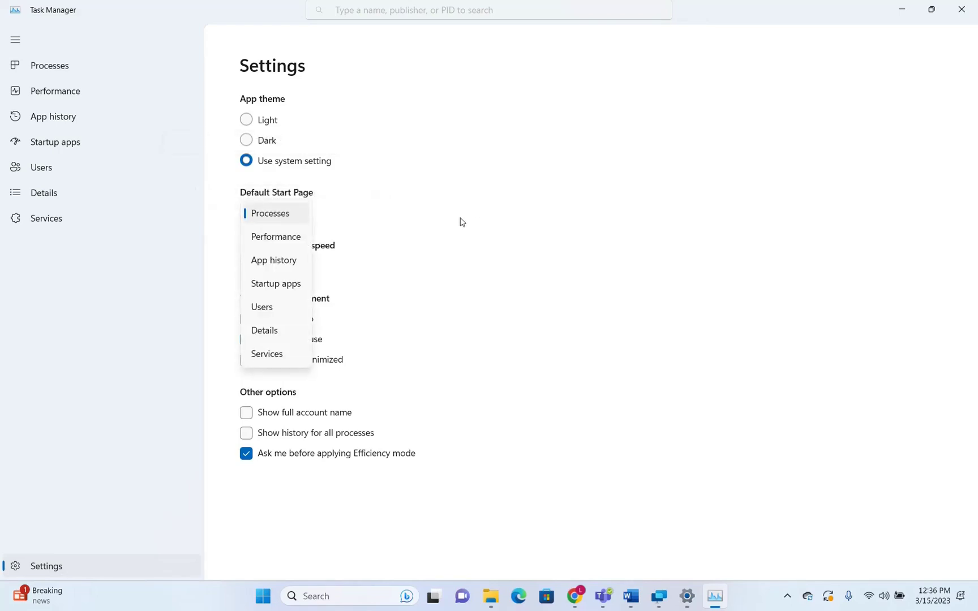
{"action": "left_click", "coordinate": [289, 237]}
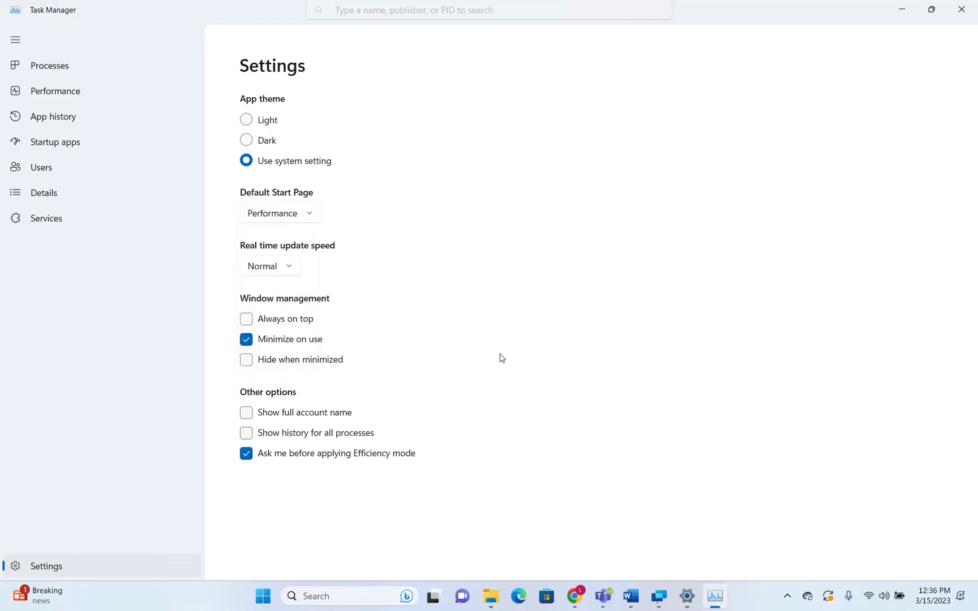
{"action": "left_click", "coordinate": [962, 10]}
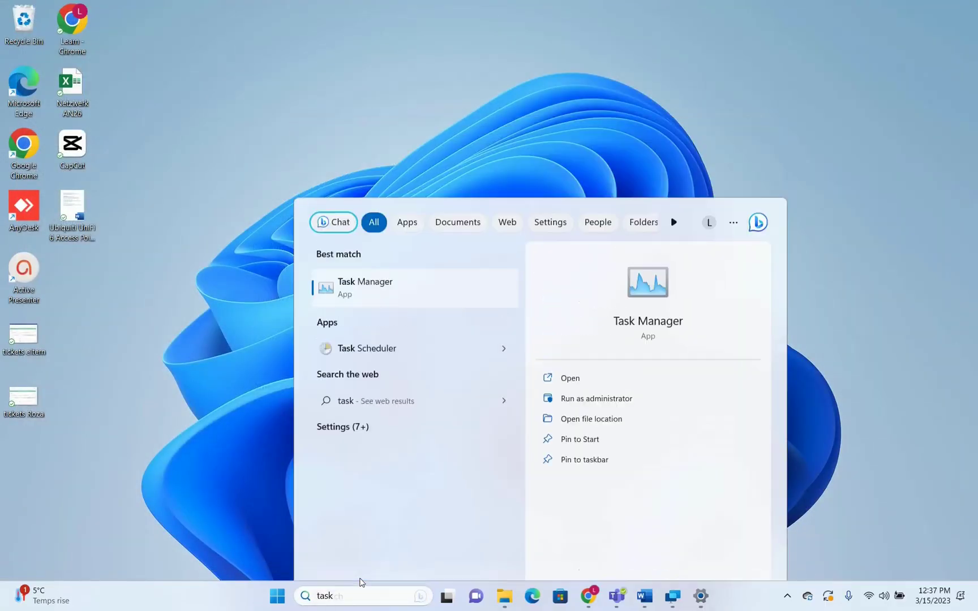
Step: Relaunch Task Manager and check Real time update speed in Settings, leaving it at Normal
{"action": "key", "text": "Return"}
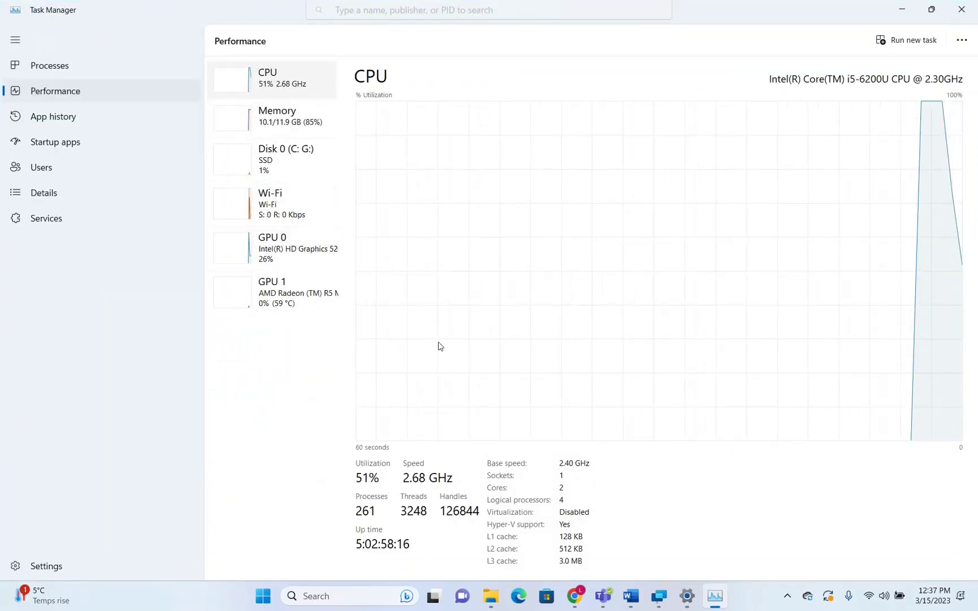
{"action": "left_click", "coordinate": [58, 222]}
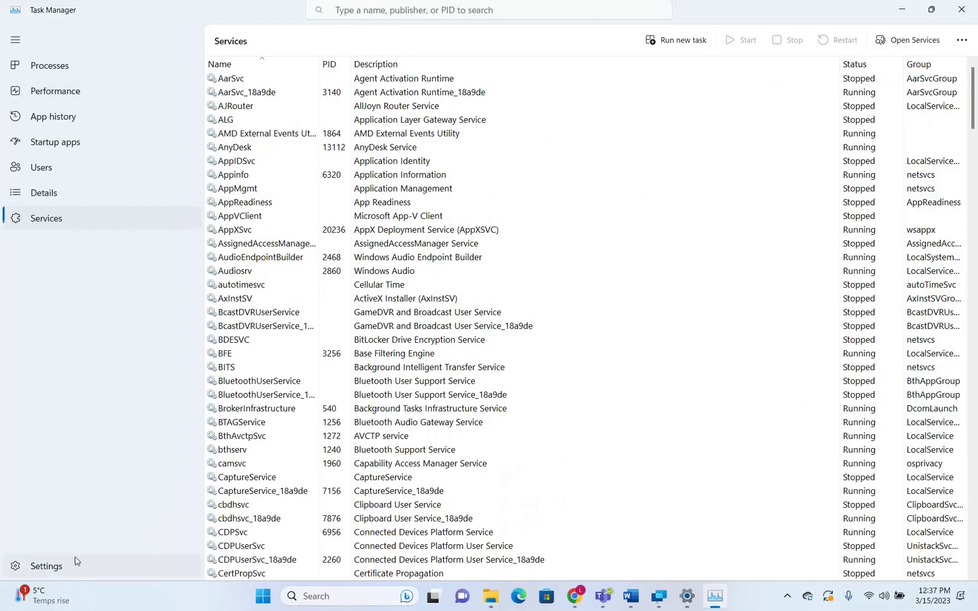
{"action": "left_click", "coordinate": [75, 565]}
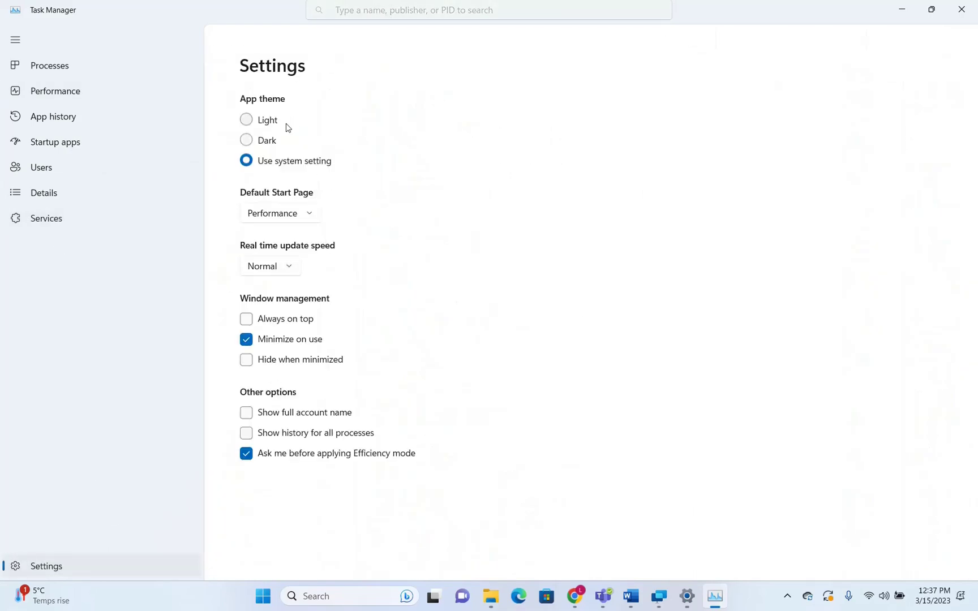
{"action": "left_click", "coordinate": [277, 270]}
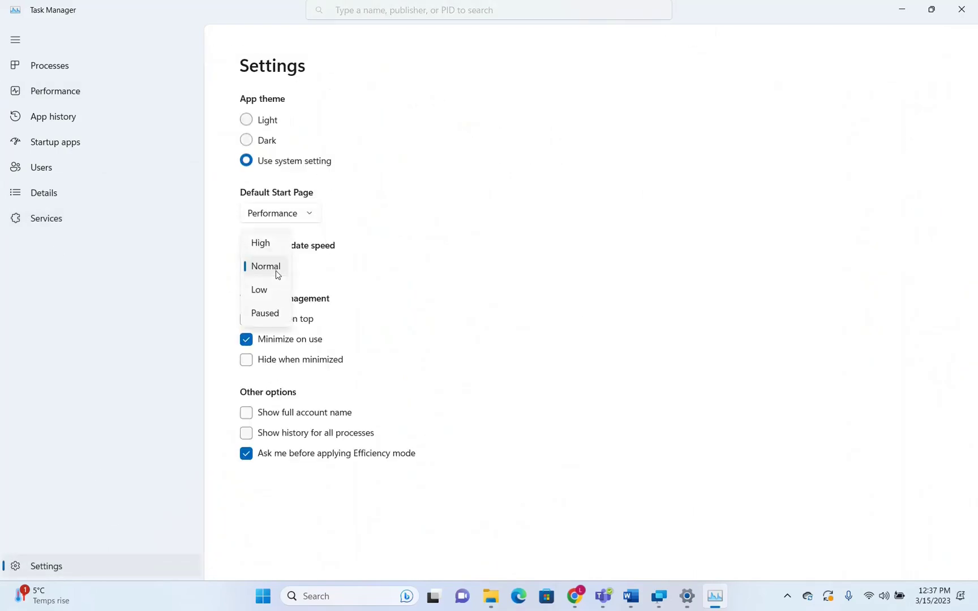
{"action": "left_click", "coordinate": [435, 277]}
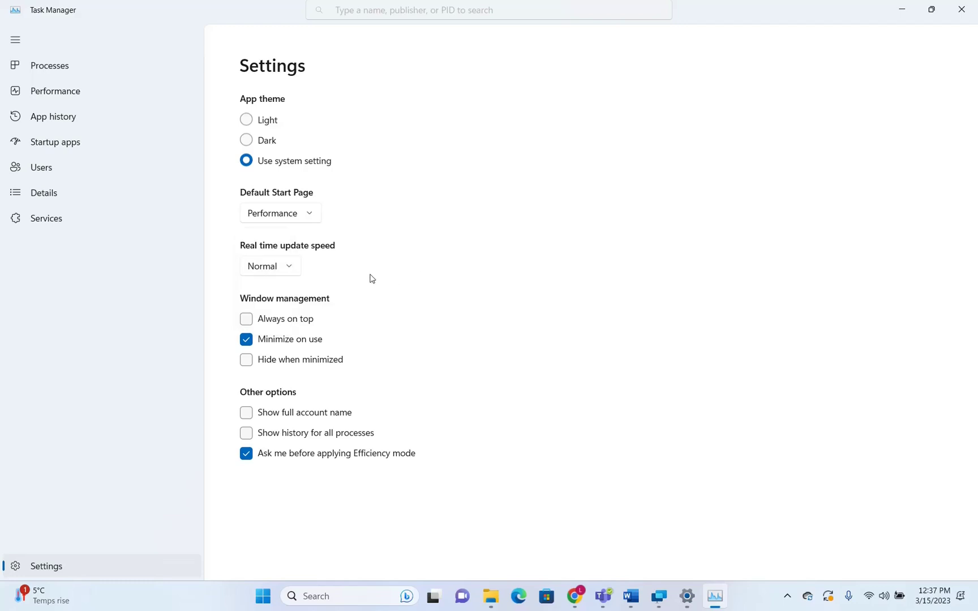
{"action": "left_click", "coordinate": [271, 273]}
{"action": "left_click", "coordinate": [271, 273]}
Step: Visit Processes, Performance, App history, Startup apps and Users, then select AarSvc_18a9de in Services
{"action": "left_click", "coordinate": [54, 65]}
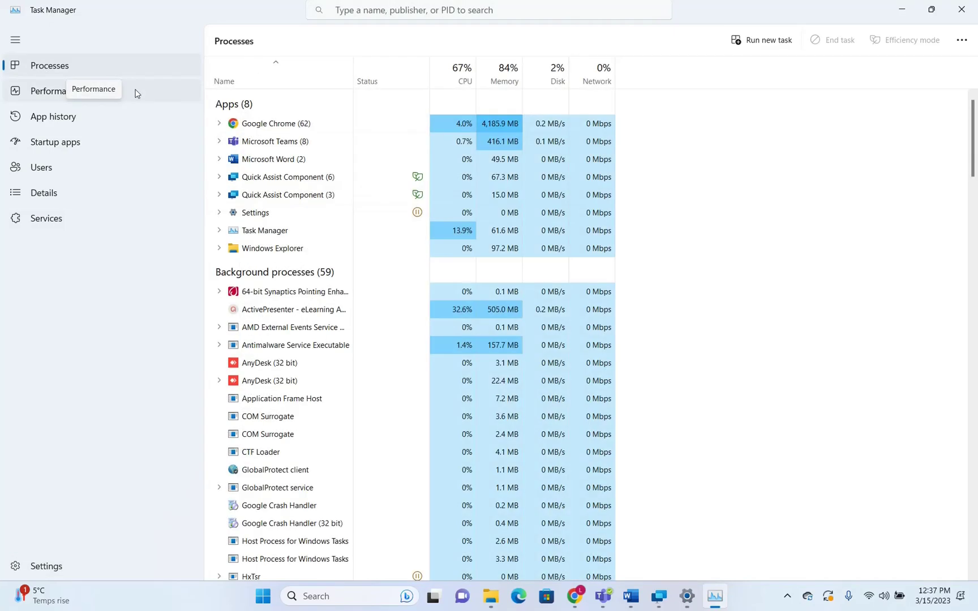
{"action": "left_click", "coordinate": [136, 93]}
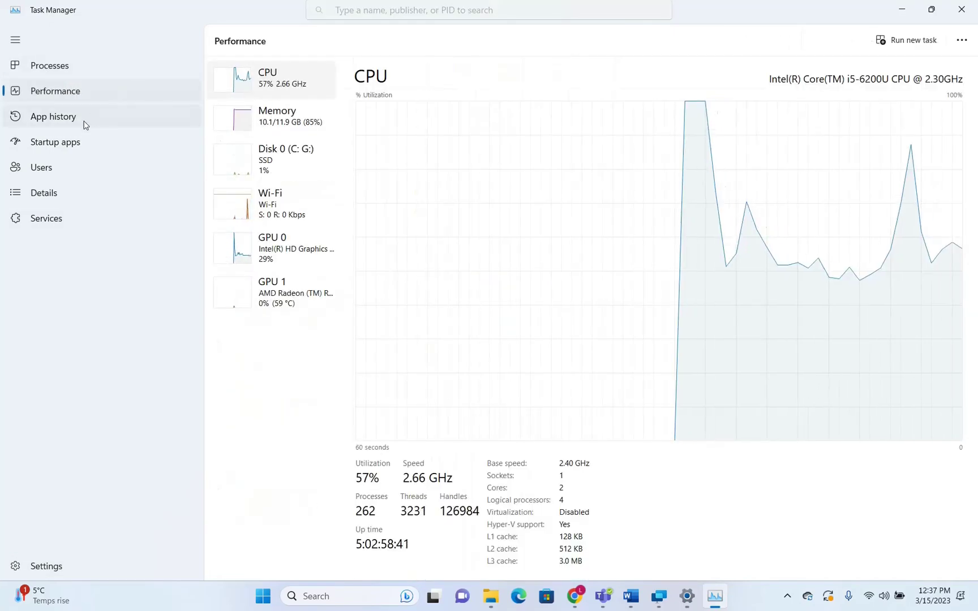
{"action": "left_click", "coordinate": [85, 124]}
{"action": "left_click", "coordinate": [81, 141]}
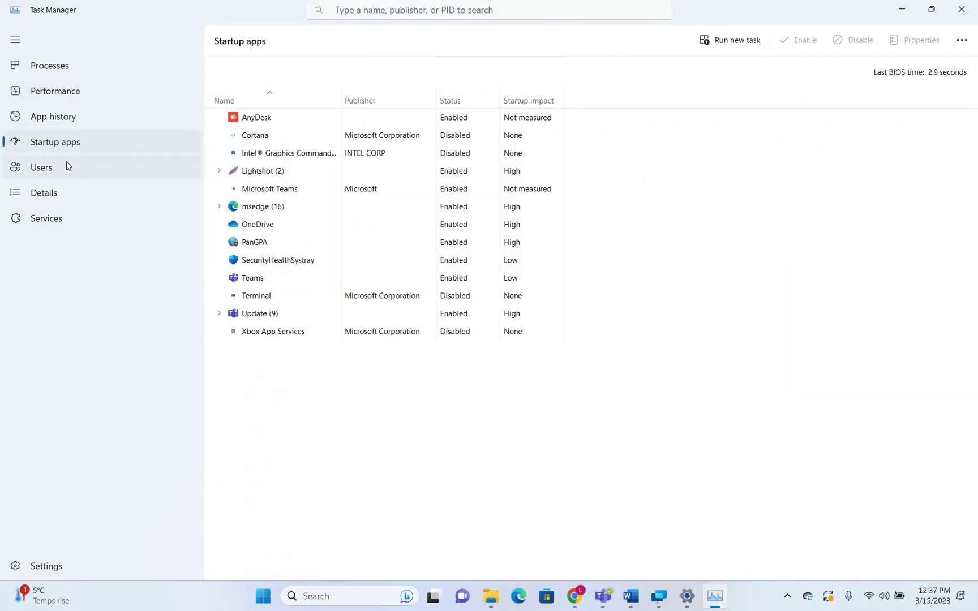
{"action": "left_click", "coordinate": [77, 165]}
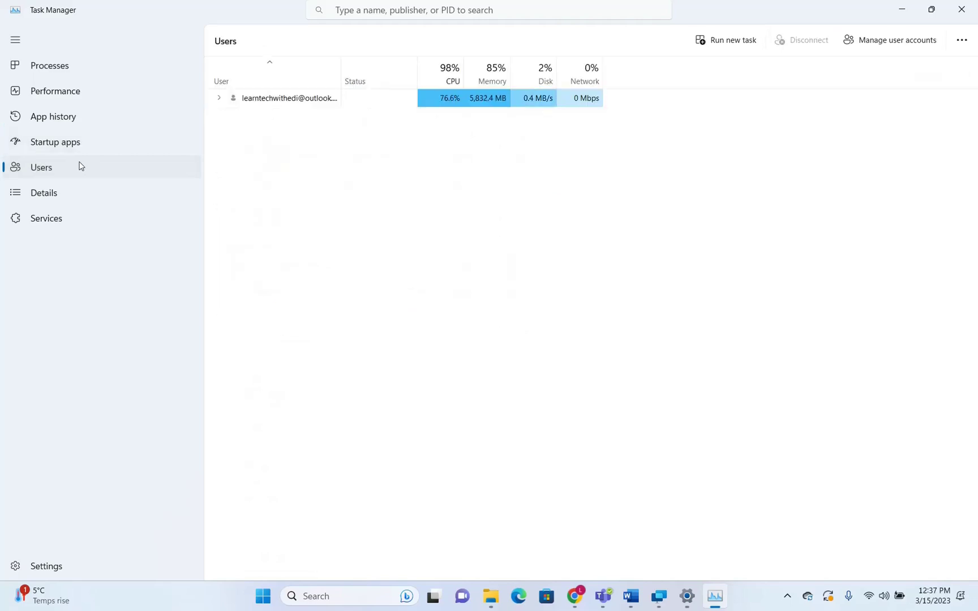
{"action": "left_click", "coordinate": [141, 218]}
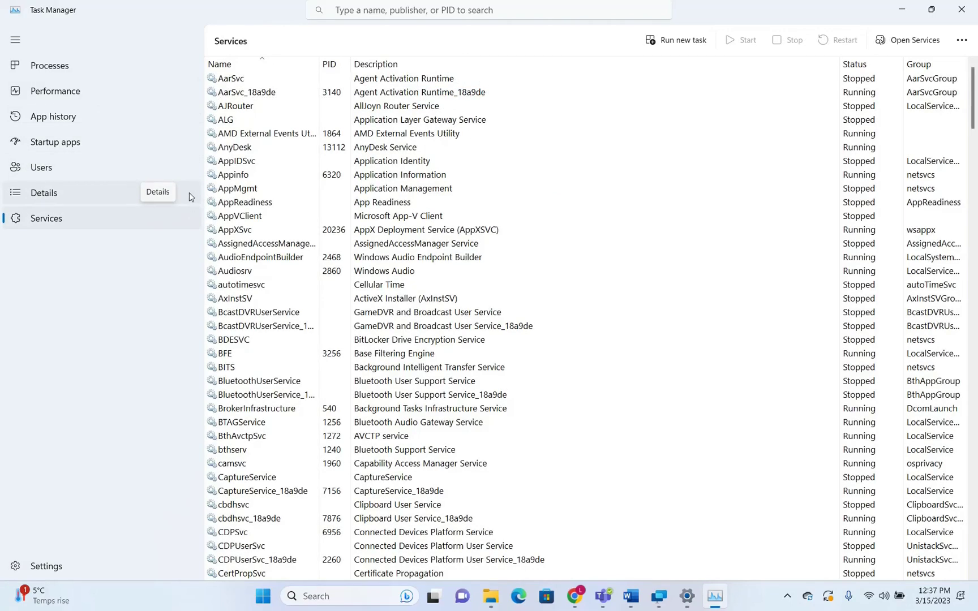
{"action": "left_click", "coordinate": [669, 94]}
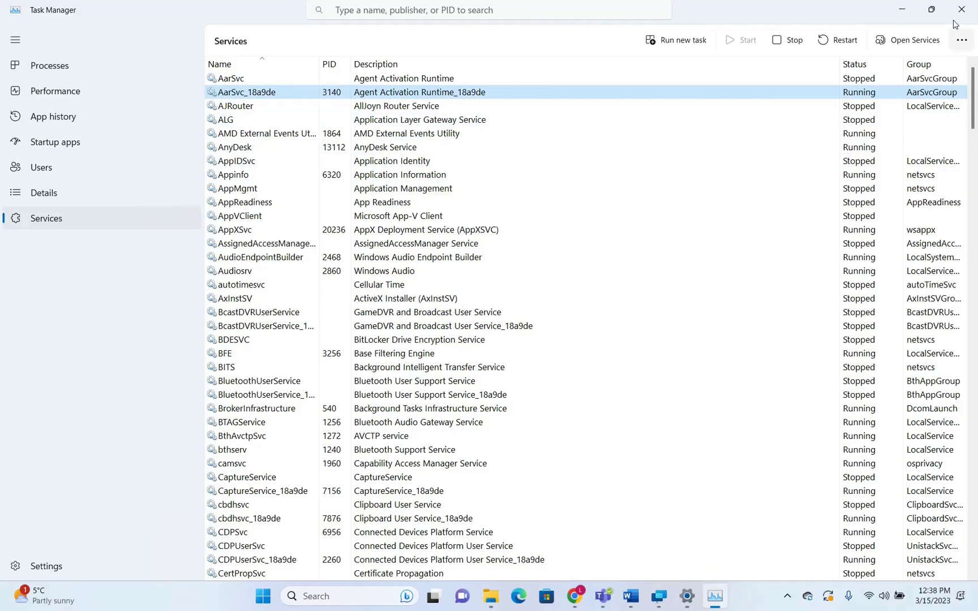